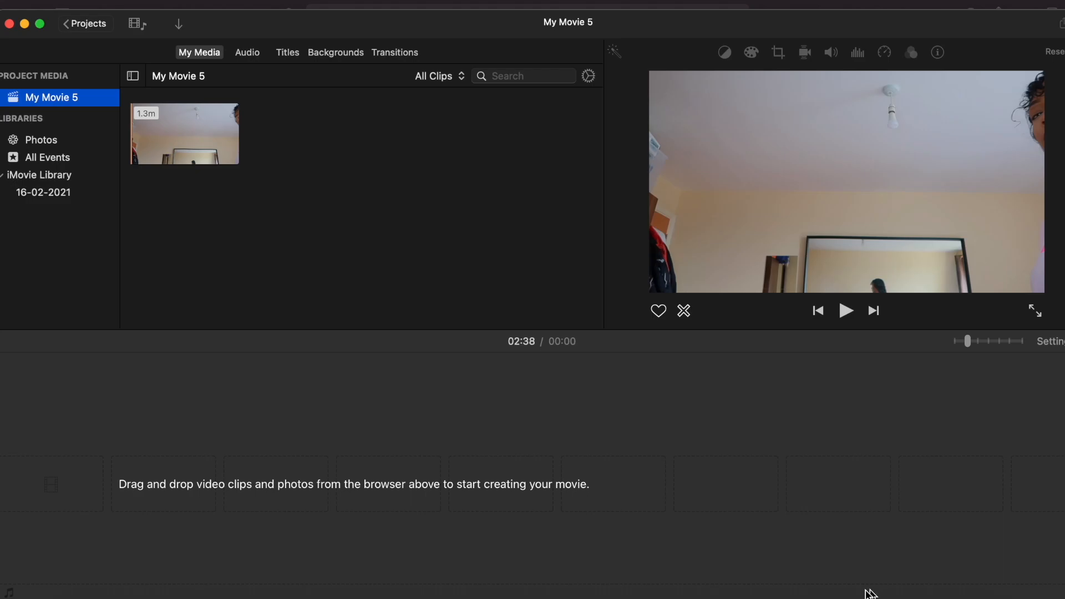
# - Add the 1.3-minute media clip to the empty timeline and play it from the start
pyautogui.moveTo(204, 115); pyautogui.dragTo(18, 401)
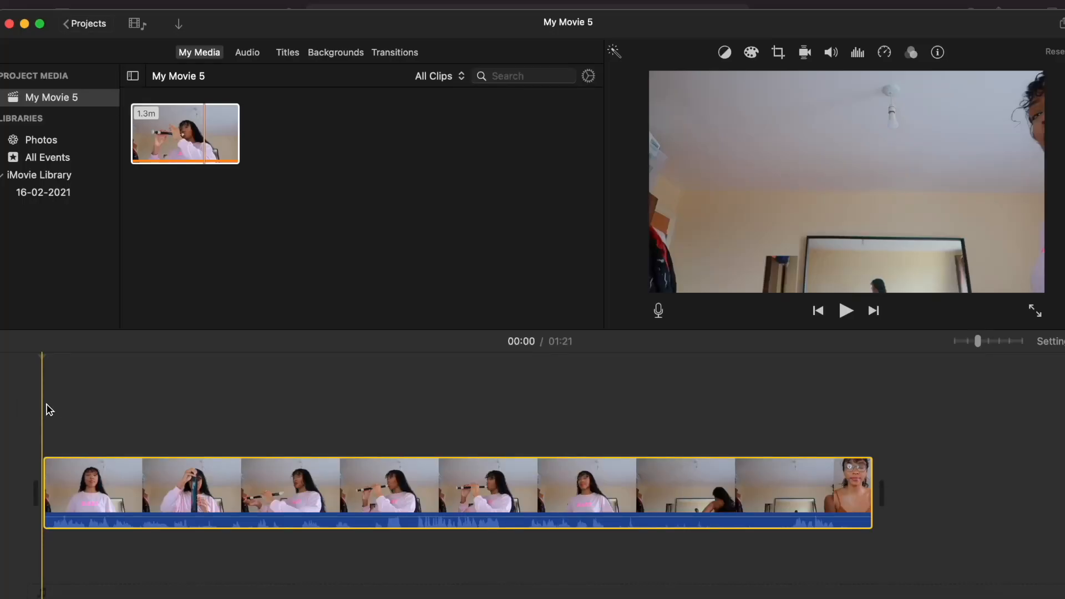
pyautogui.click(40, 416)
pyautogui.press('space')
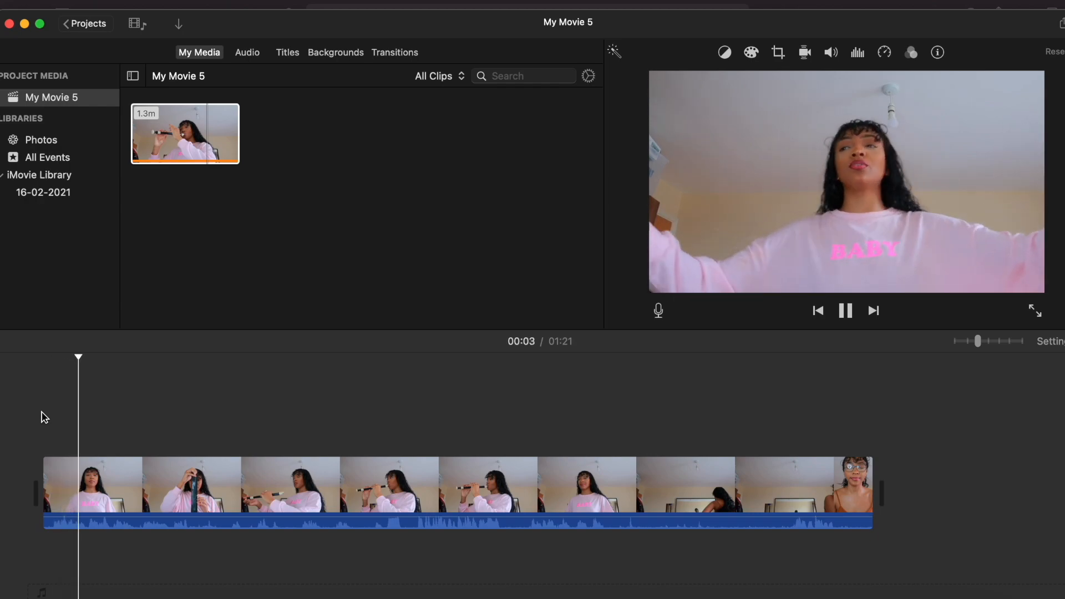
# - Split the footage after the opening shot at about 00:09 and delete the unwanted 0.8 s segment
pyautogui.click(129, 465)
pyautogui.press('space')
pyautogui.press('super+b')
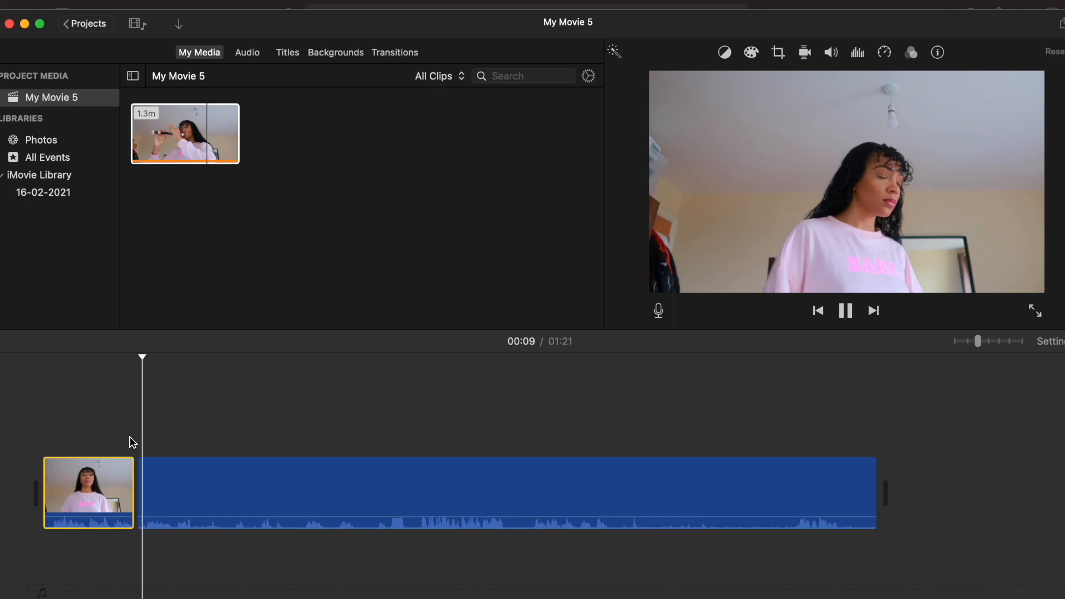
pyautogui.click(164, 488)
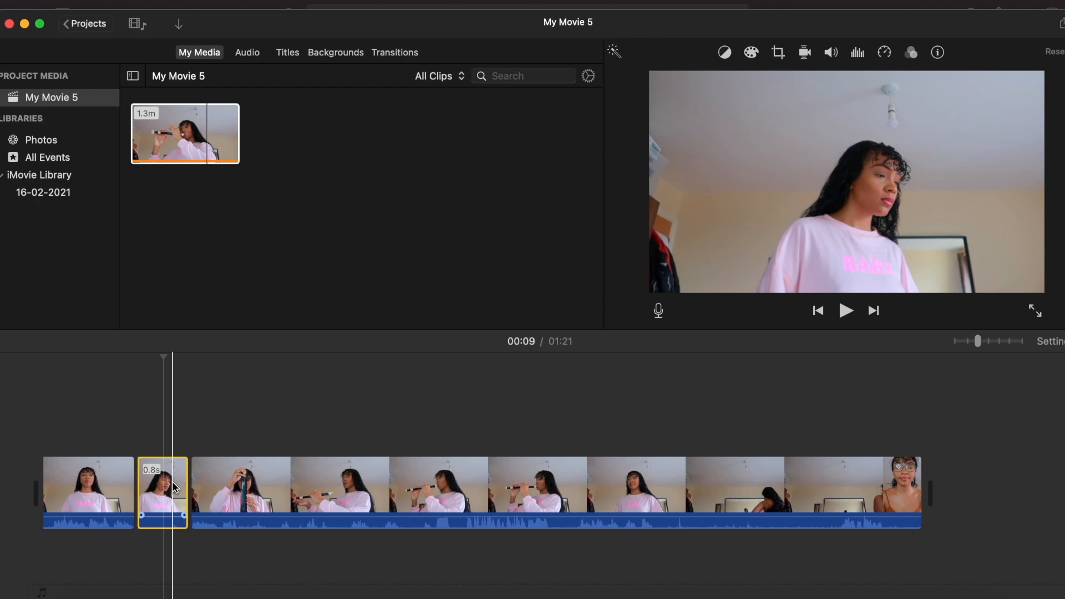
pyautogui.press('Delete')
# - Play the remaining footage and split it twice to isolate a 1.3 s segment around 00:13
pyautogui.press('space')
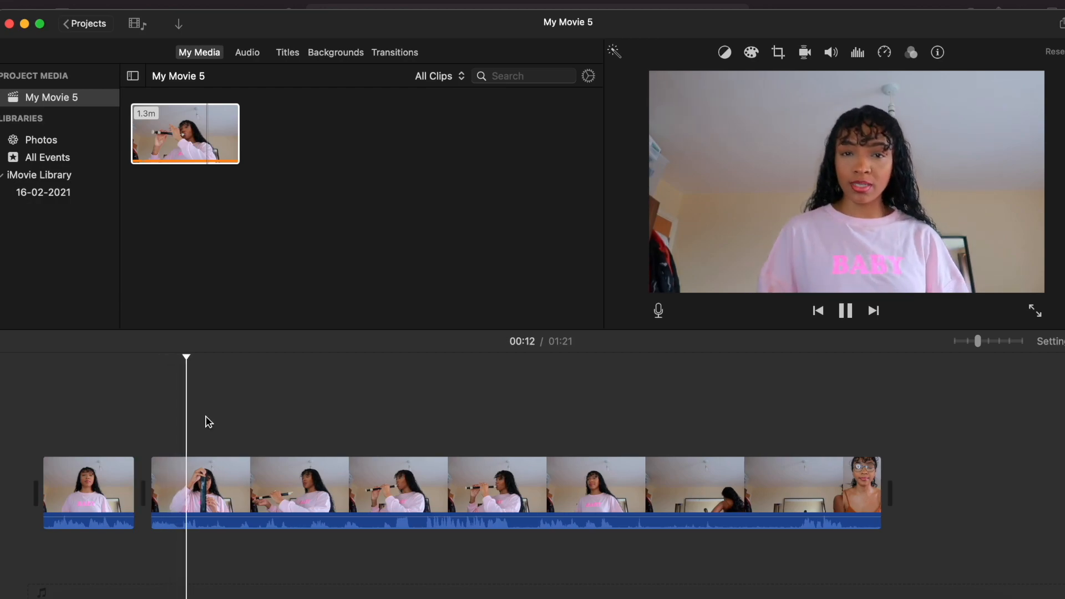
pyautogui.press('super+b')
pyautogui.press('super+b')
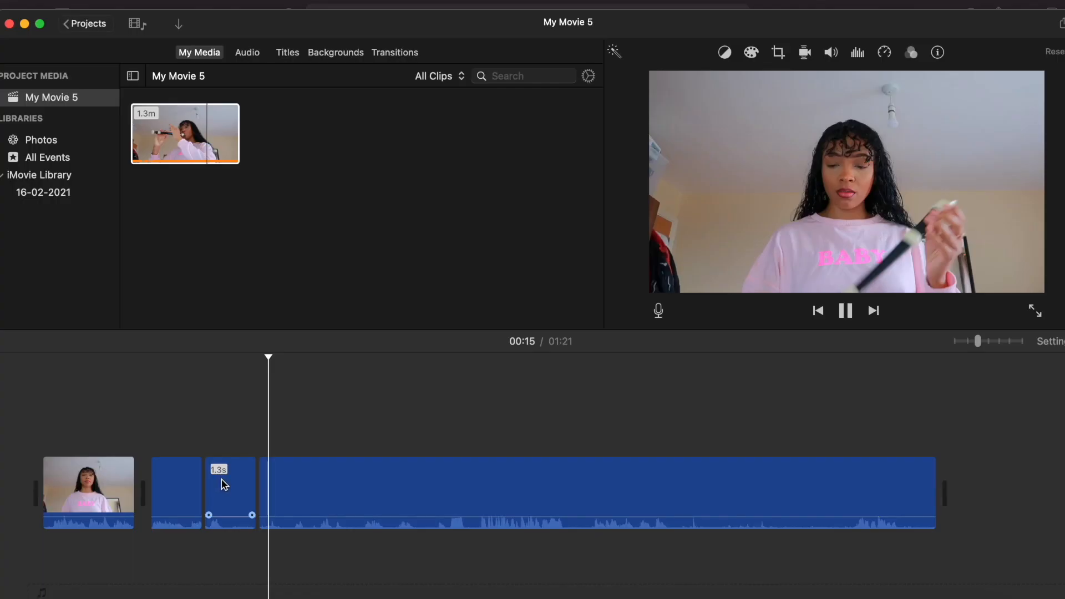
# - Apply Crop to Fill to the 1.3 s segment, tightening the frame around the woman holding the flute case
pyautogui.click(245, 477)
pyautogui.click(778, 52)
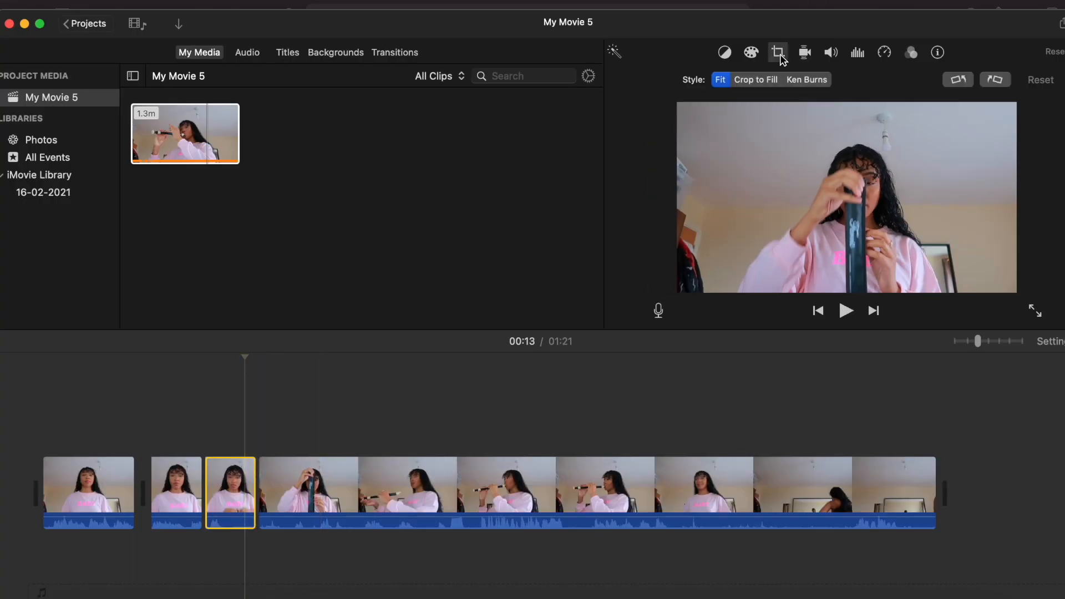
pyautogui.click(768, 81)
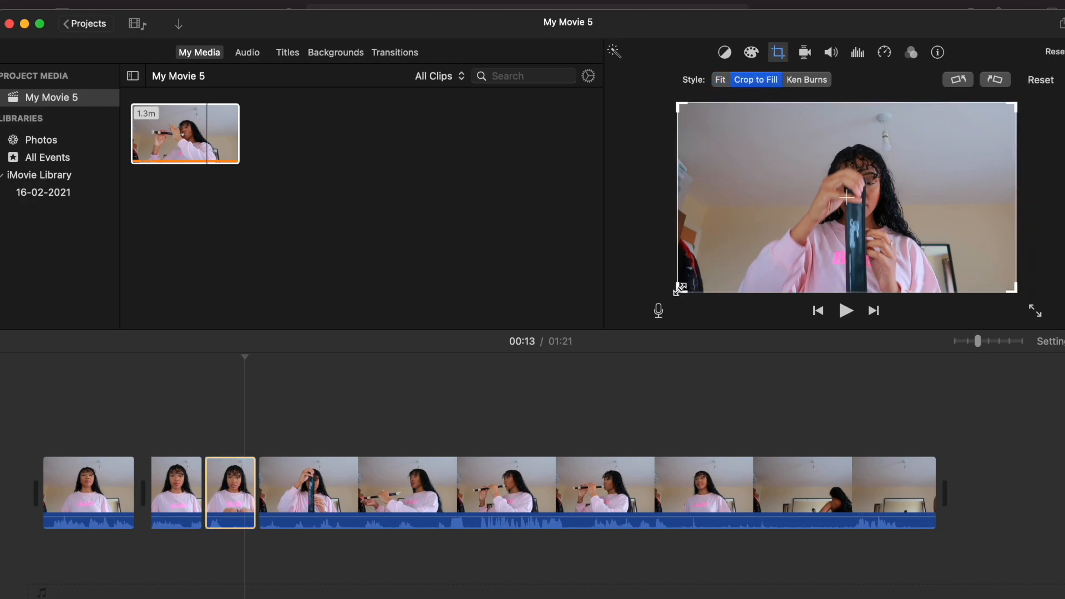
pyautogui.moveTo(679, 288); pyautogui.dragTo(792, 258)
pyautogui.moveTo(884, 205); pyautogui.dragTo(832, 235)
pyautogui.press('Return')
# - Play back the cropped segment and cut the footage after it into two short clips, the second ending at about 00:16
pyautogui.click(154, 446)
pyautogui.press('space')
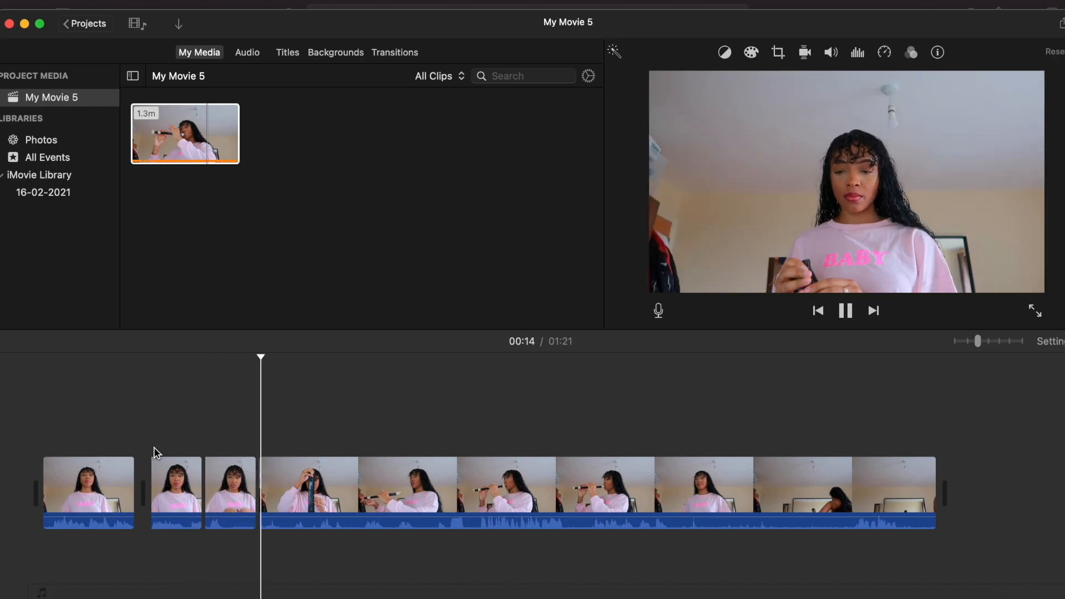
pyautogui.press('super+b')
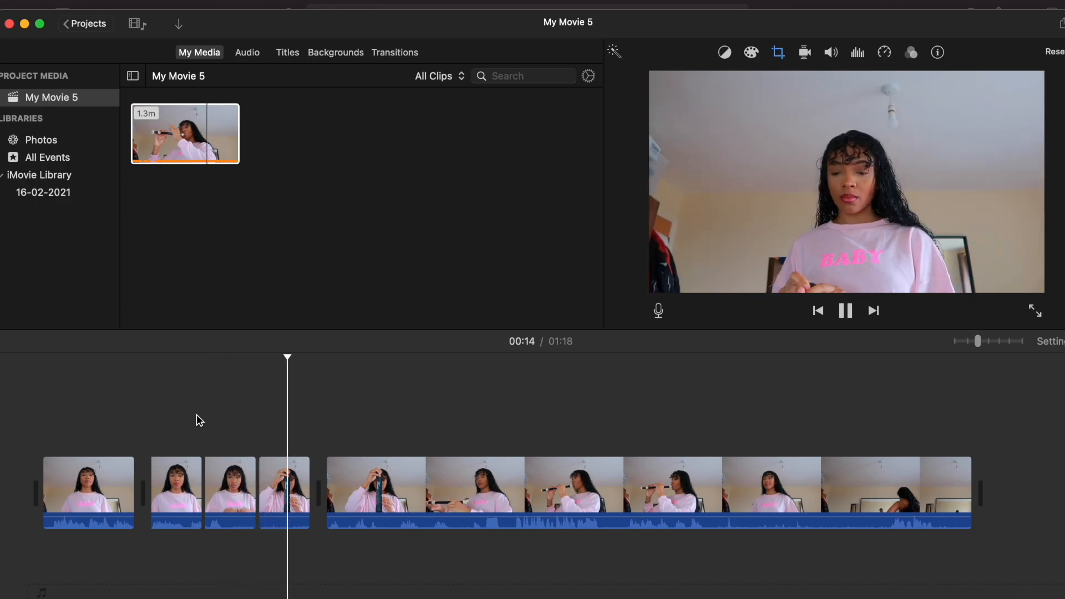
pyautogui.press('super+b')
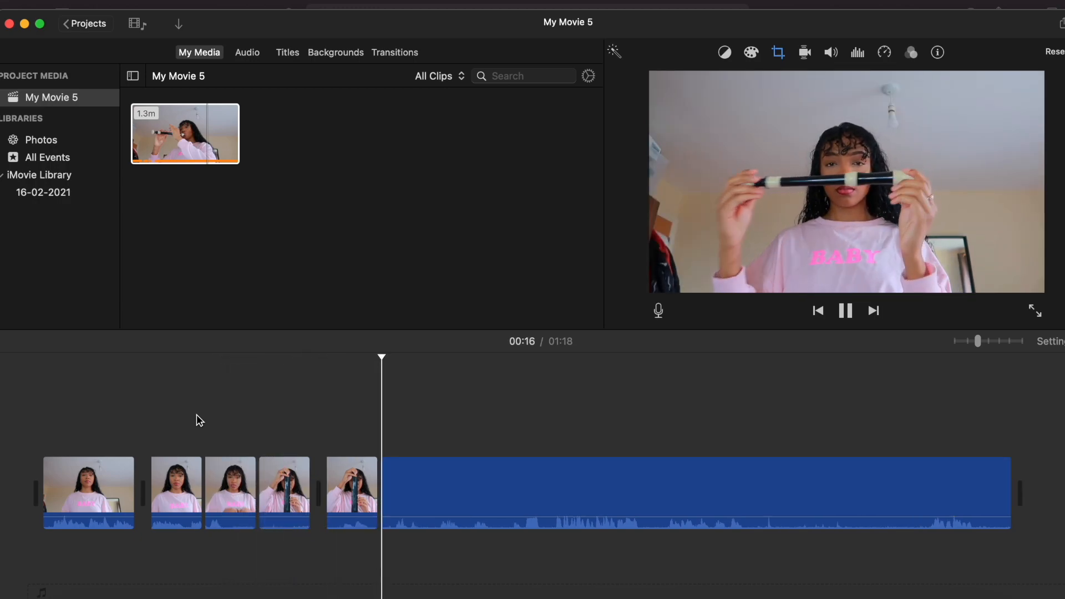
pyautogui.press('space')
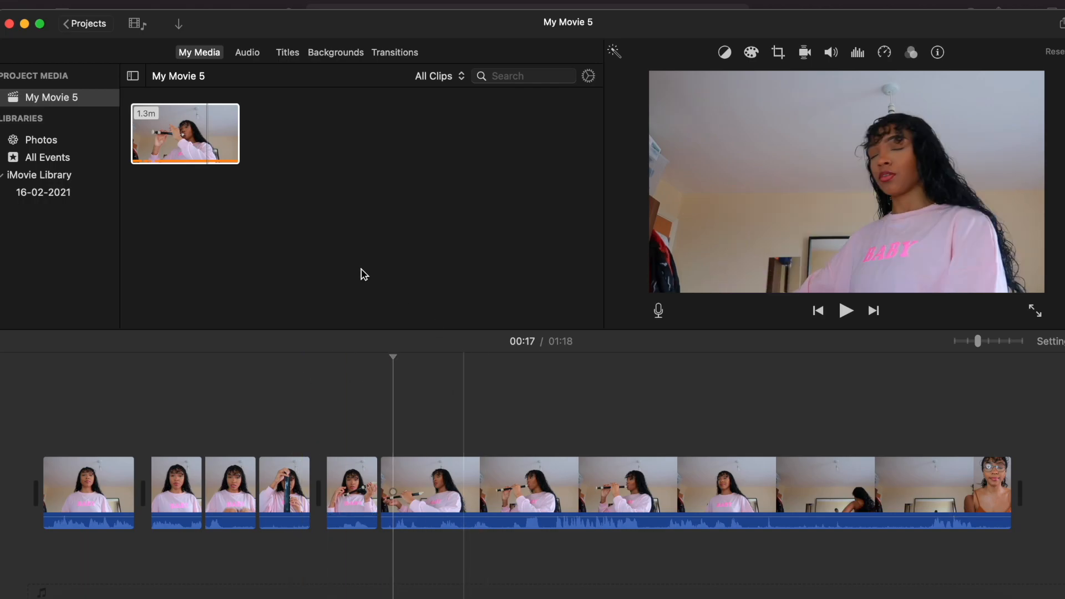
# - Check the audio library, switch to Epidemic Sound in Safari and search for "crowd cheering"
pyautogui.click(248, 53)
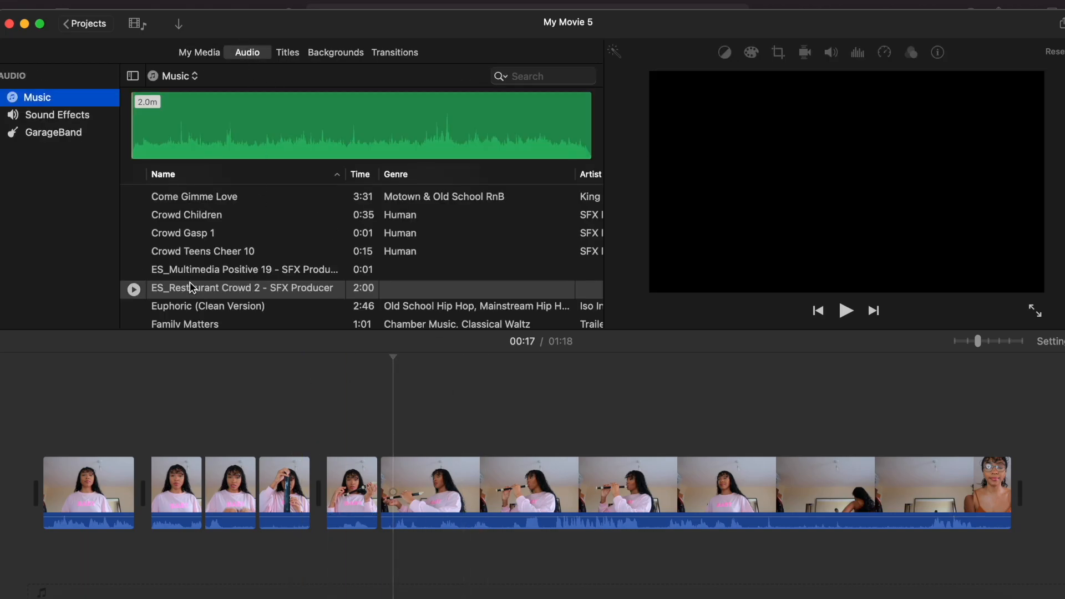
pyautogui.click(143, 596)
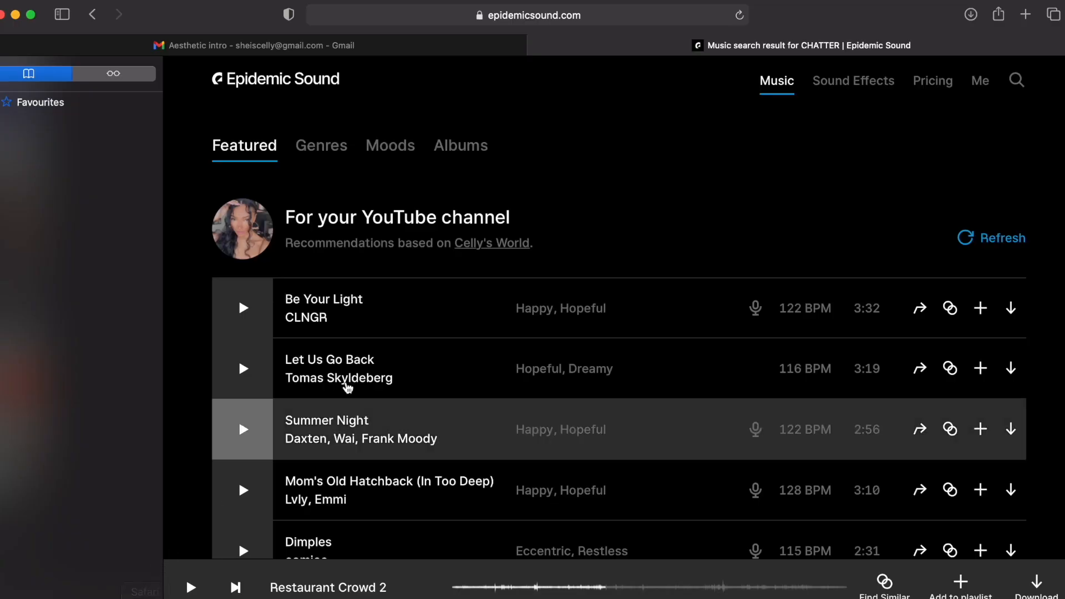
pyautogui.click(1016, 83)
pyautogui.write('crowd cheering')
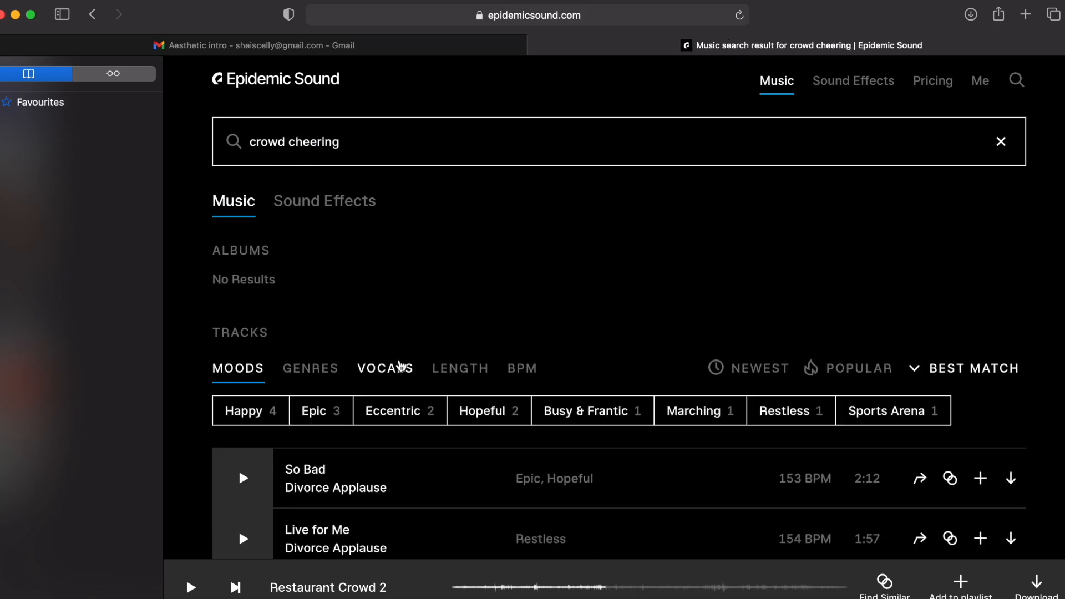
# - Browse the sound effects results for crowd cheering on Epidemic Sound
pyautogui.click(330, 218)
pyautogui.scroll(-4, 385, 366)
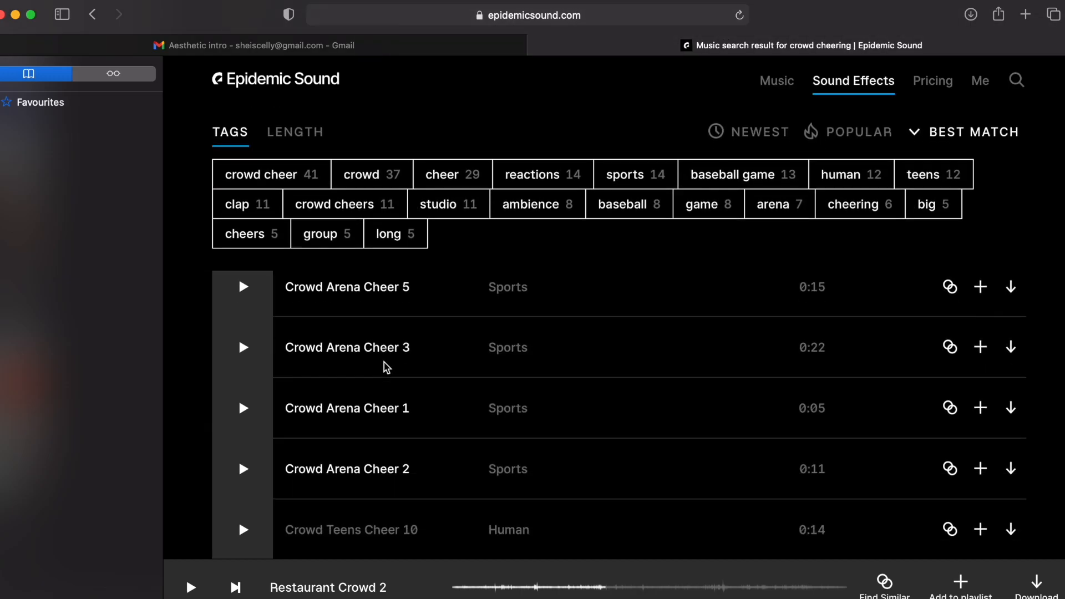
pyautogui.scroll(-15, 385, 363)
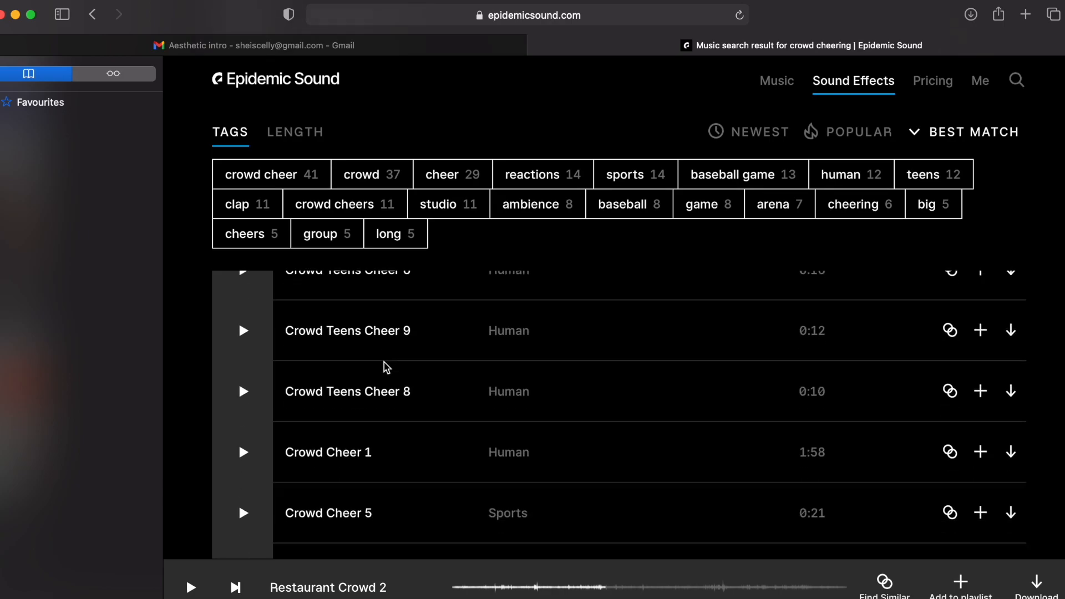
pyautogui.scroll(-15, 387, 368)
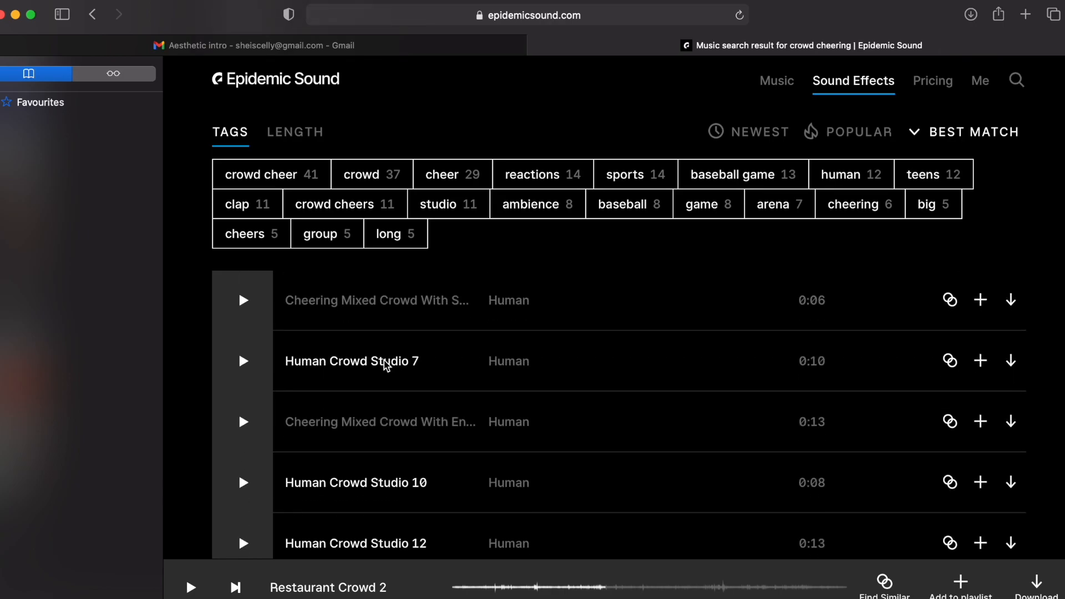
pyautogui.scroll(-2, 386, 366)
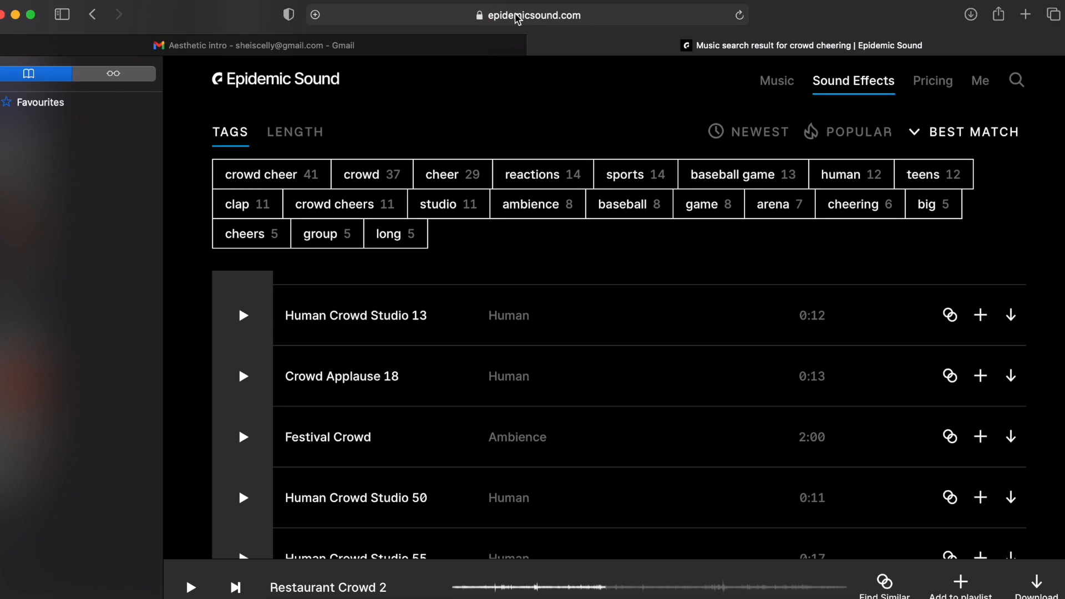
pyautogui.scroll(-7, 492, 307)
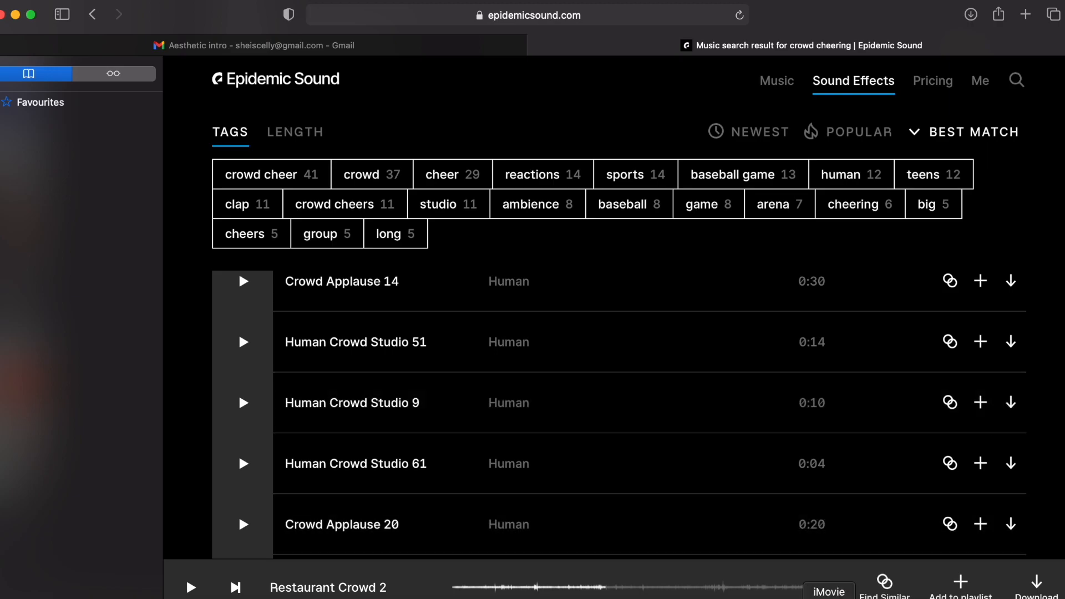
# - Switch back to iMovie, place the Crowd Gasp 1 sound beneath the fourth clip and play it back
pyautogui.click(829, 597)
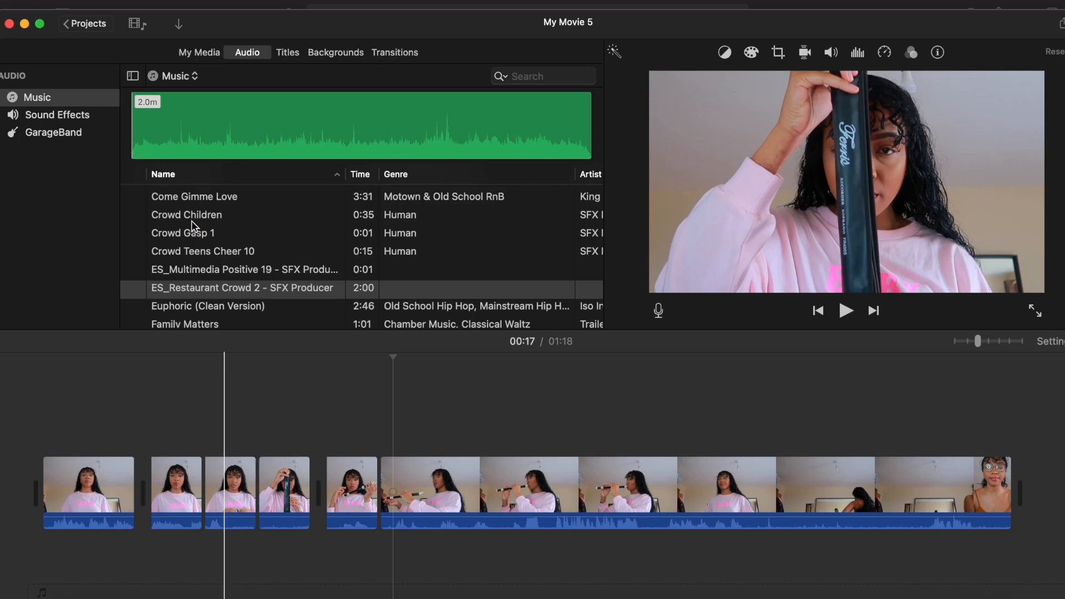
pyautogui.click(195, 234)
pyautogui.moveTo(191, 229); pyautogui.dragTo(279, 471)
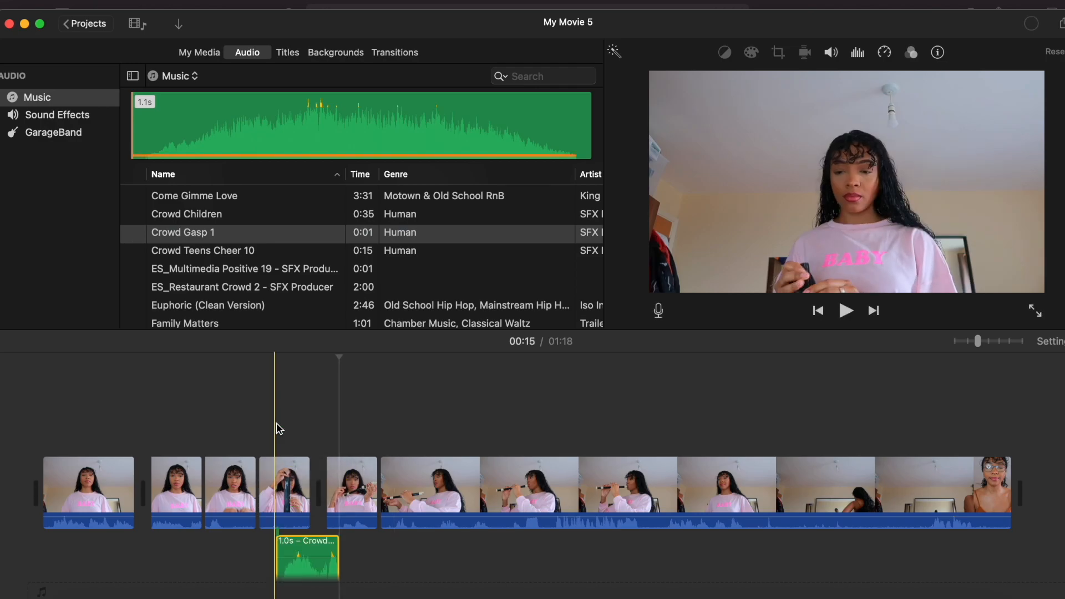
pyautogui.press('space')
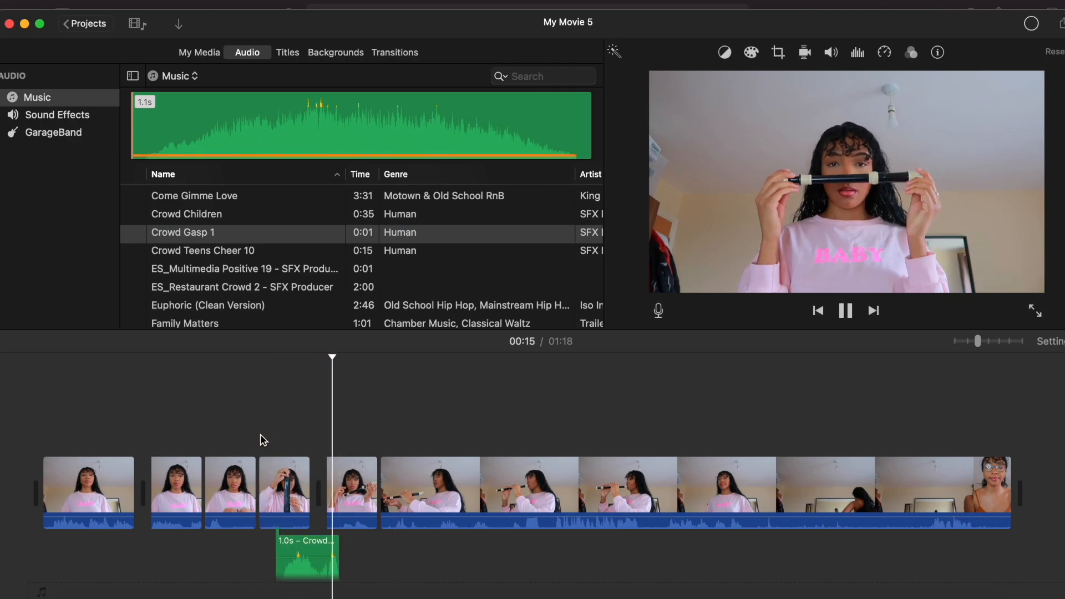
# - Reposition the Crowd Gasp 1 sound to the end of the fifth clip, at about 00:16, checking its timing with playback
pyautogui.click(308, 575)
pyautogui.moveTo(305, 564); pyautogui.dragTo(350, 562)
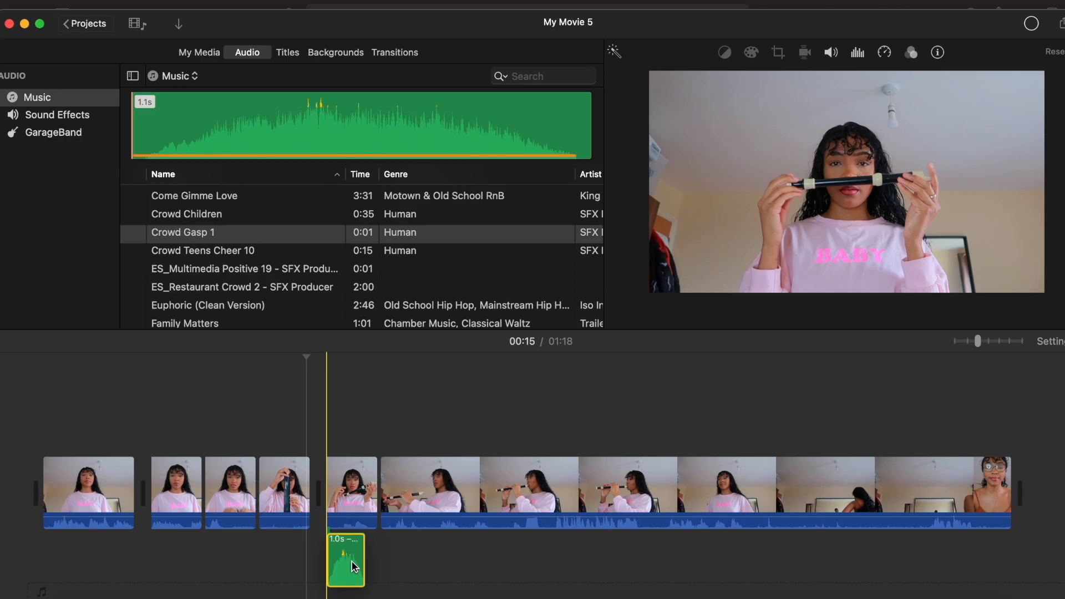
pyautogui.click(268, 540)
pyautogui.press('space')
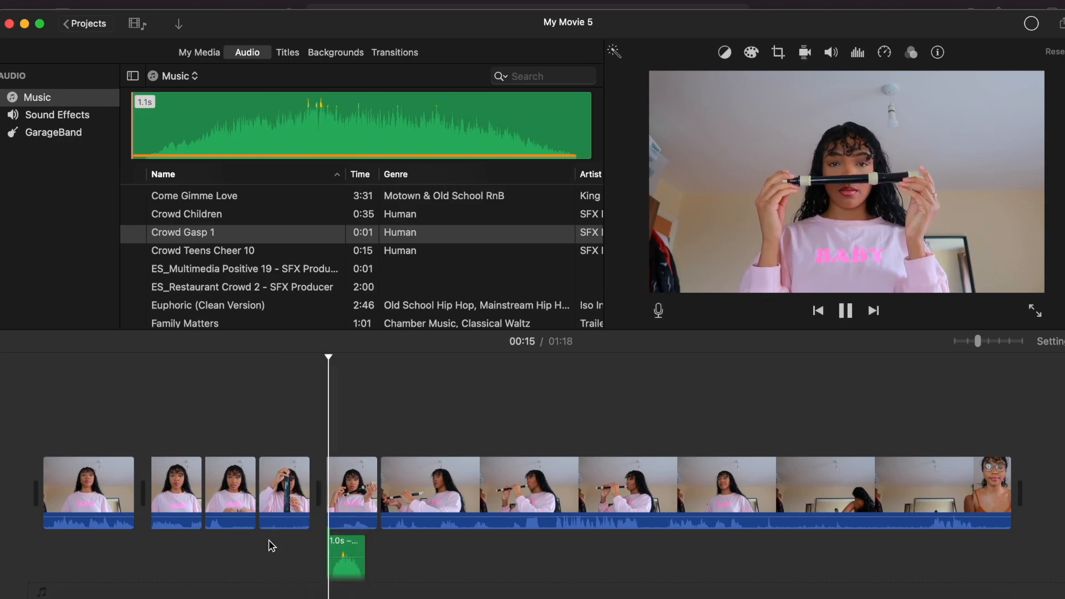
pyautogui.click(346, 566)
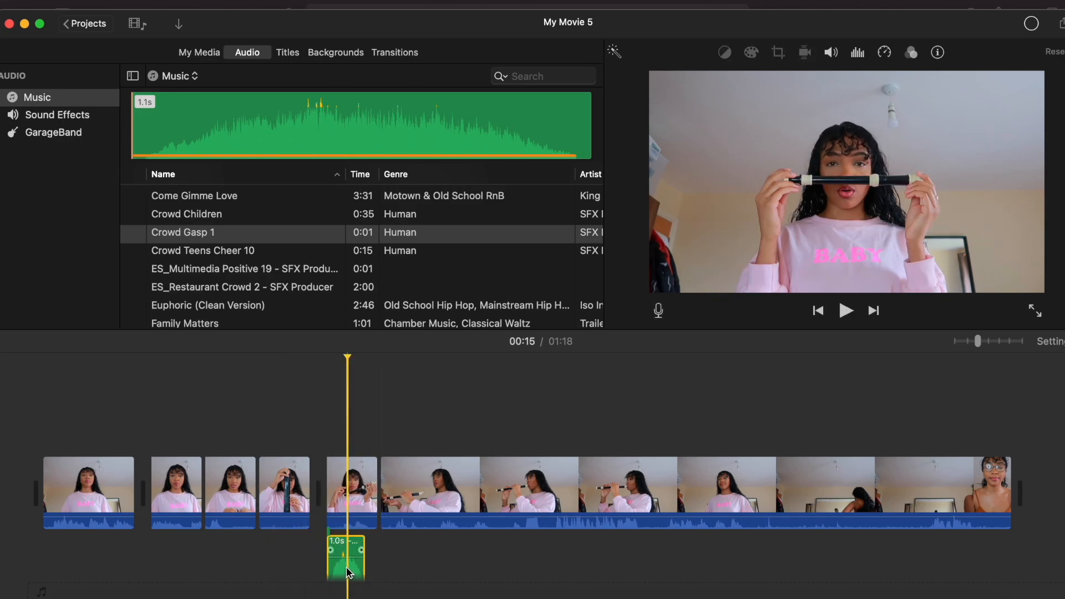
pyautogui.click(312, 550)
pyautogui.press('space')
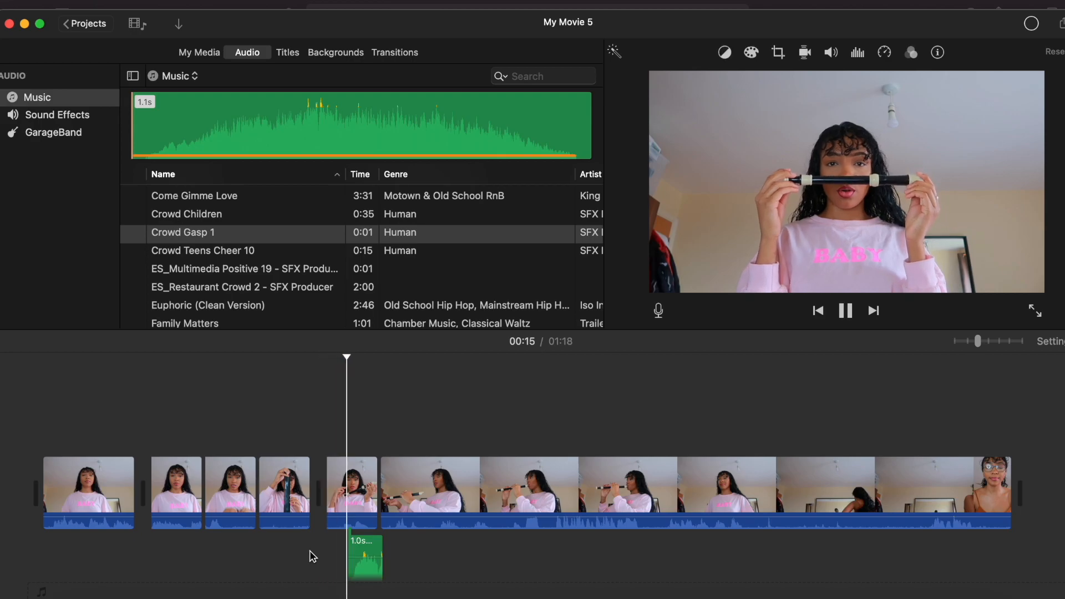
pyautogui.click(369, 561)
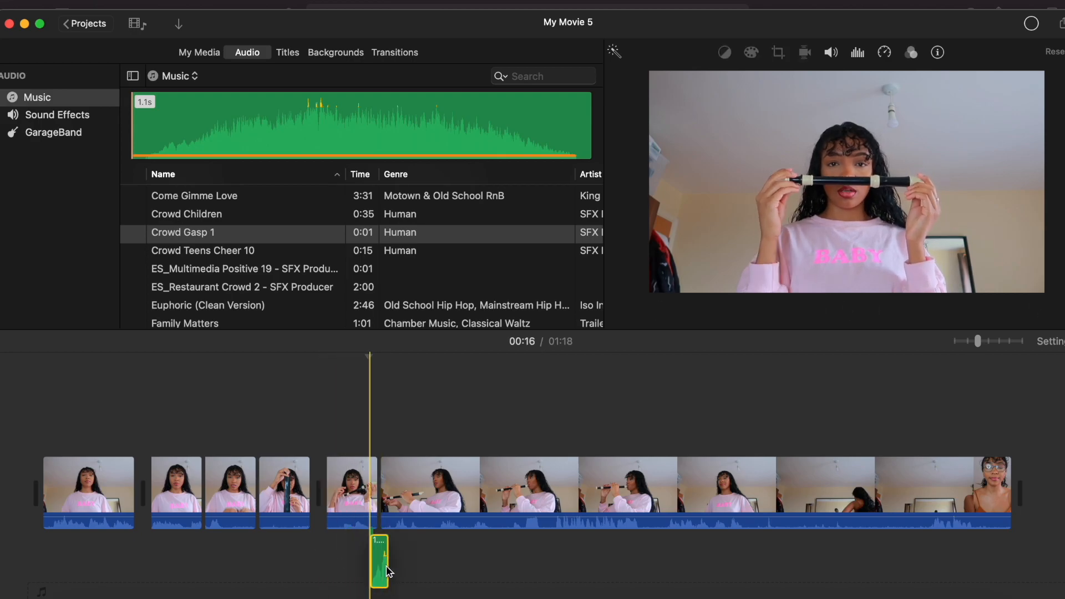
pyautogui.click(298, 558)
pyautogui.press('space')
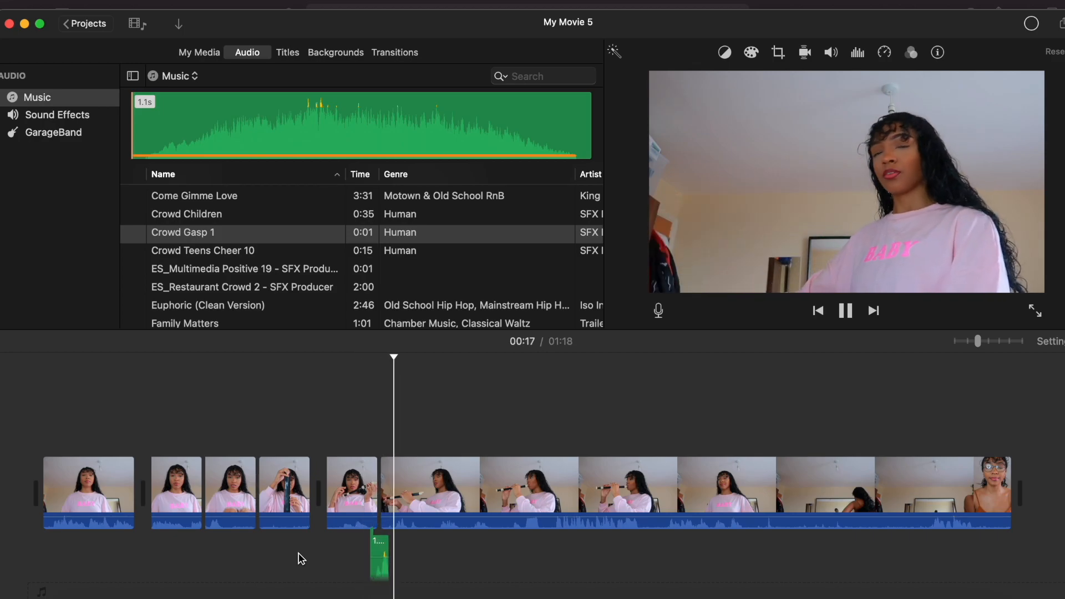
# - Add the Crowd Children sound at the start of the timeline and trim it to 10.1 s
pyautogui.click(196, 216)
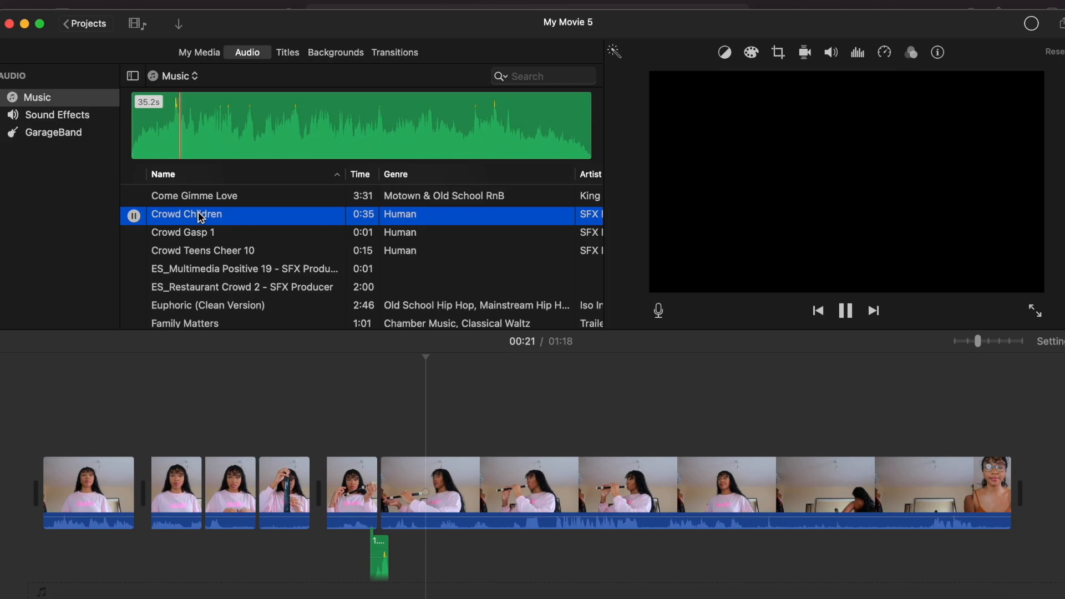
pyautogui.moveTo(201, 217); pyautogui.dragTo(24, 561)
pyautogui.moveTo(470, 571); pyautogui.dragTo(166, 574)
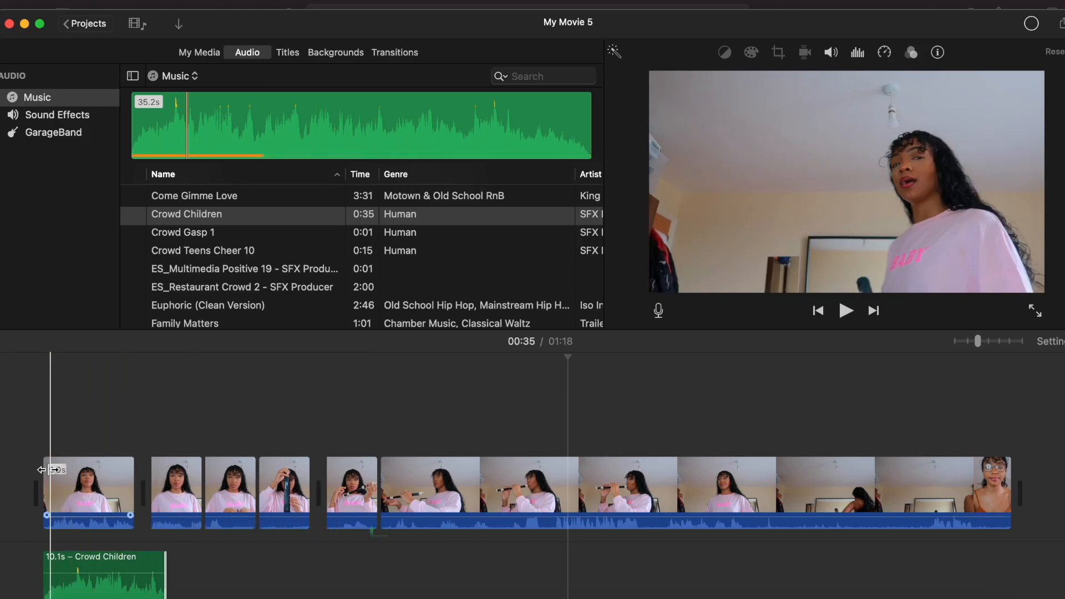
# - Play the opening with the crowd sound and shorten Crowd Children to 6.4 s
pyautogui.press('space')
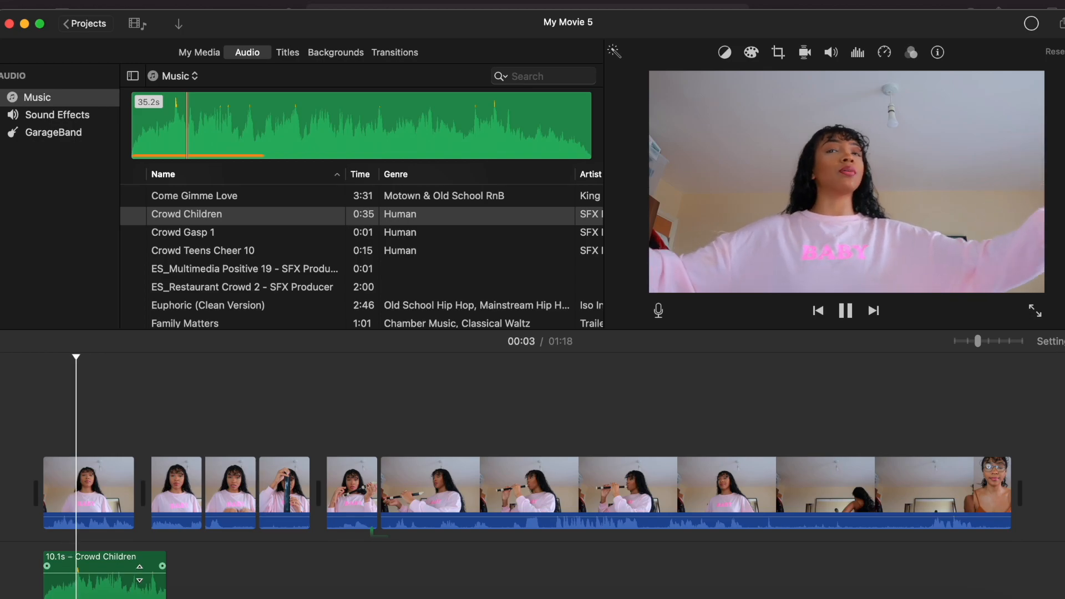
pyautogui.press('space')
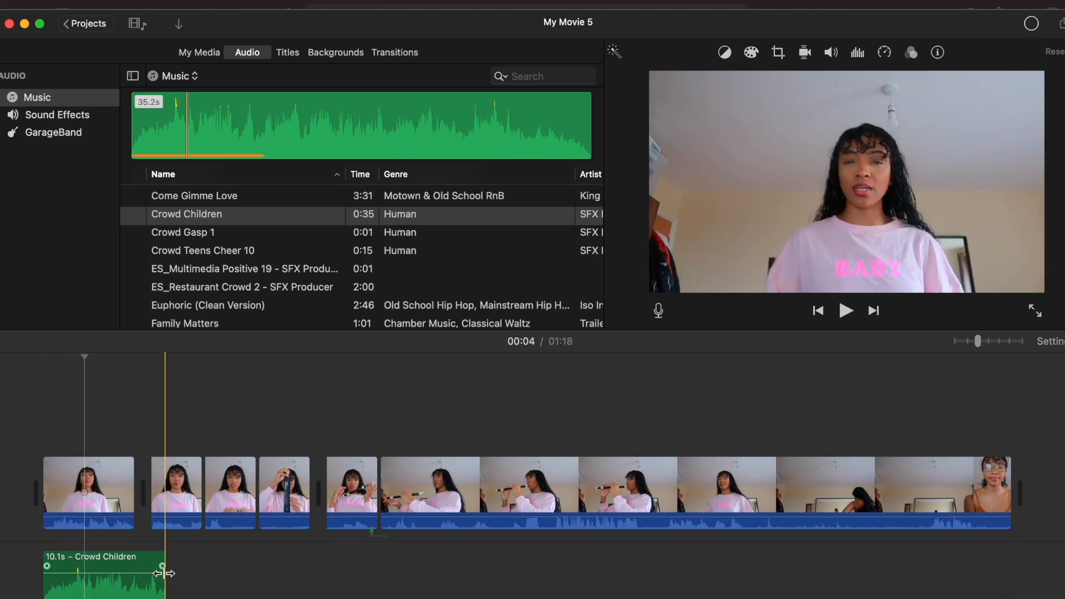
pyautogui.moveTo(133, 574); pyautogui.dragTo(101, 574)
pyautogui.press('space')
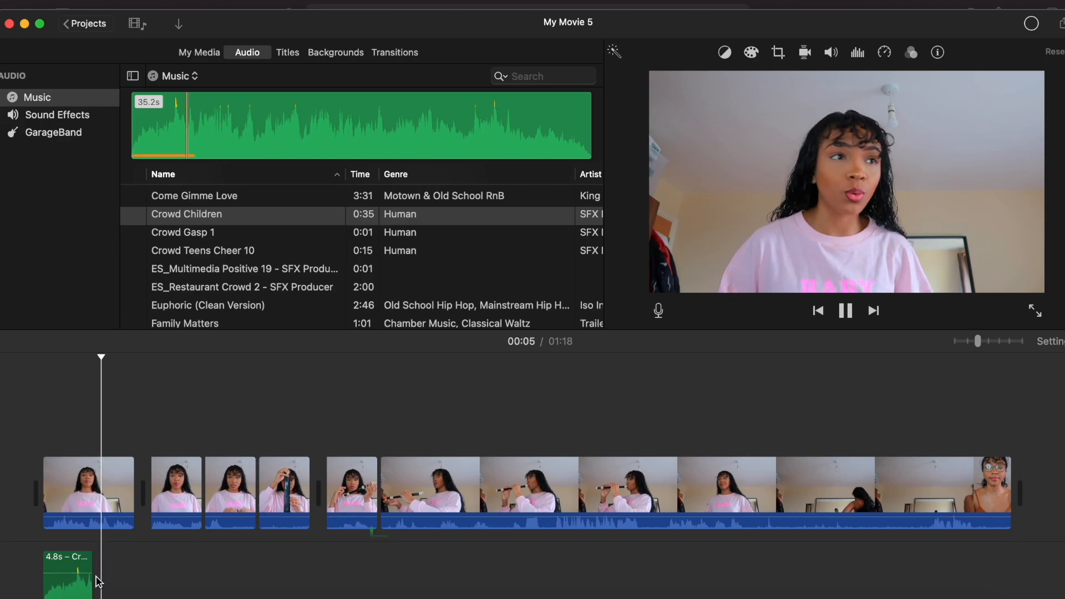
pyautogui.moveTo(91, 581); pyautogui.dragTo(106, 580)
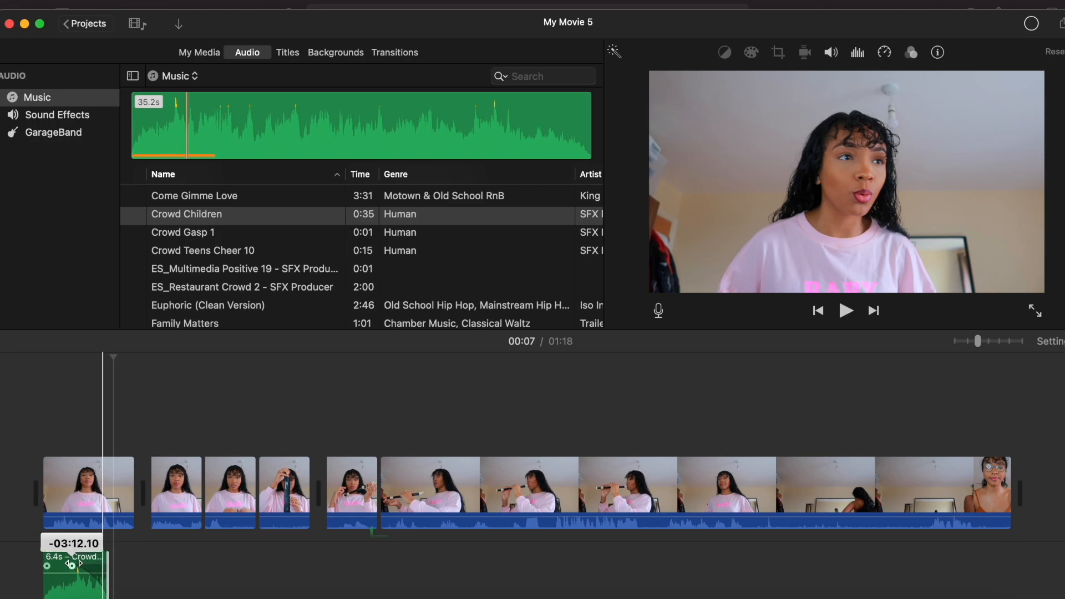
# - Apply a Ken Burns zoom to the fifth clip, with a small end frame centred on the face, and play it back
pyautogui.press('space')
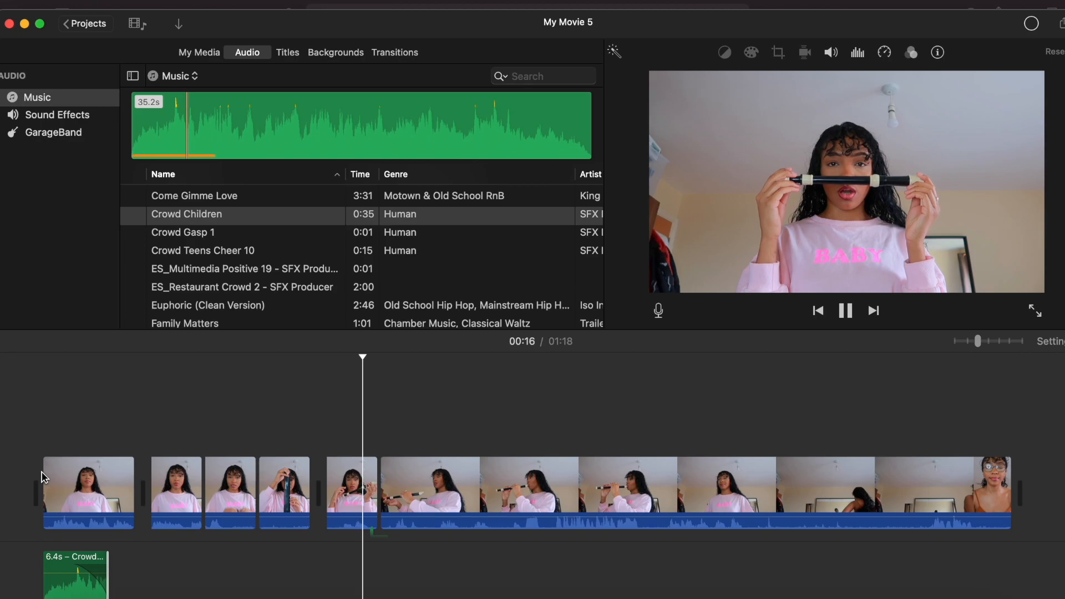
pyautogui.click(345, 488)
pyautogui.click(778, 53)
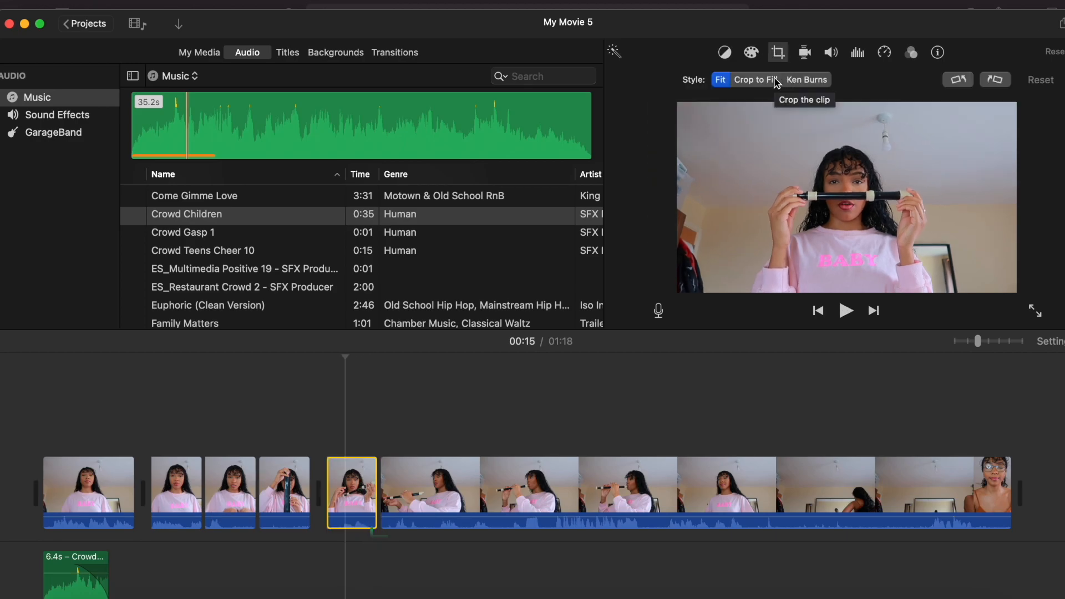
pyautogui.click(796, 80)
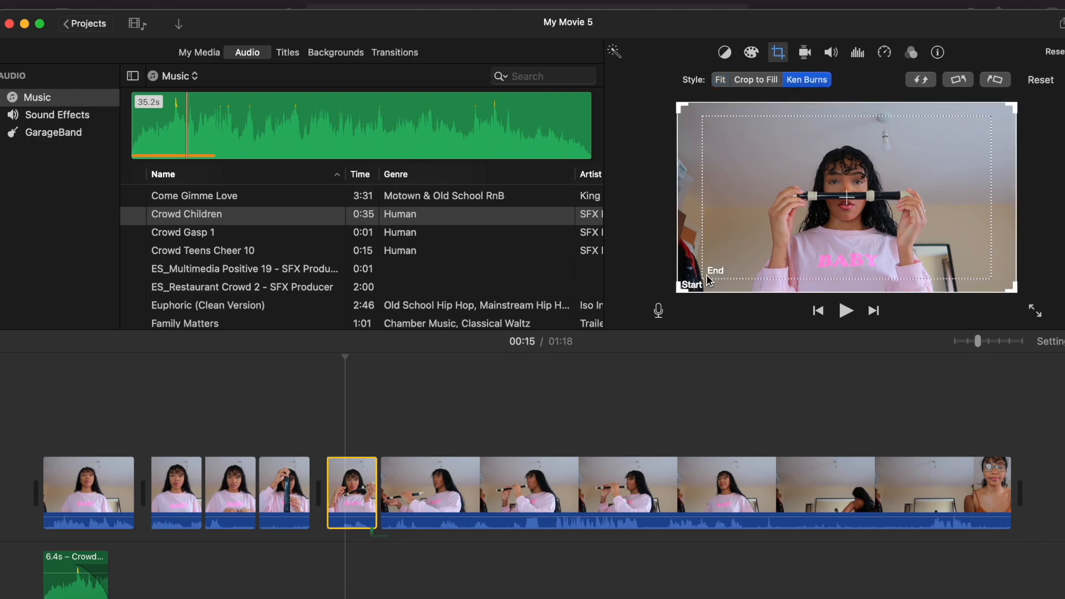
pyautogui.moveTo(704, 276); pyautogui.dragTo(847, 197)
pyautogui.moveTo(930, 164); pyautogui.dragTo(858, 203)
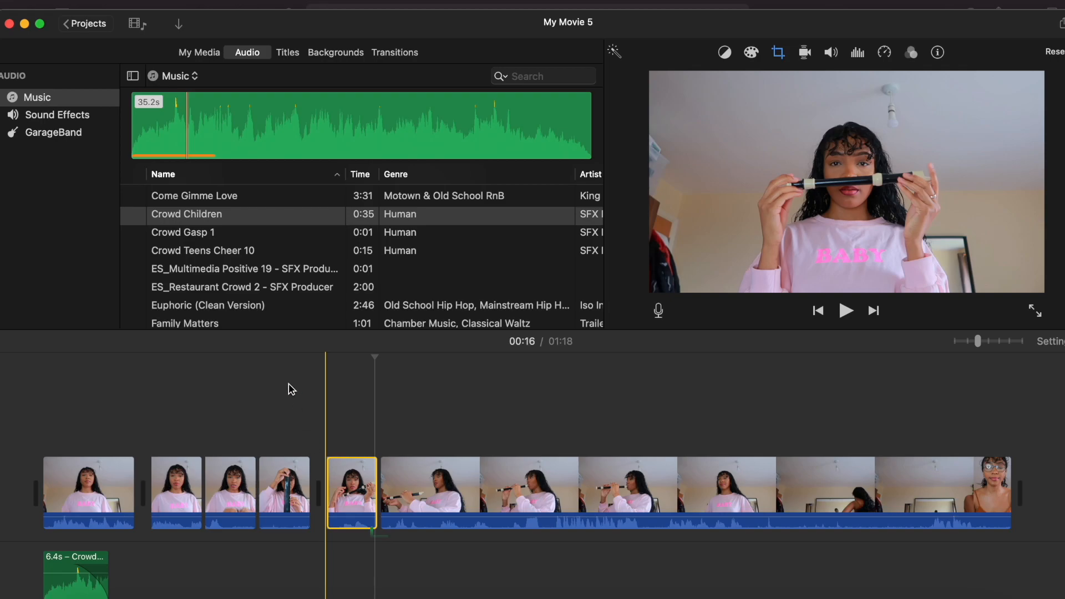
pyautogui.press('space')
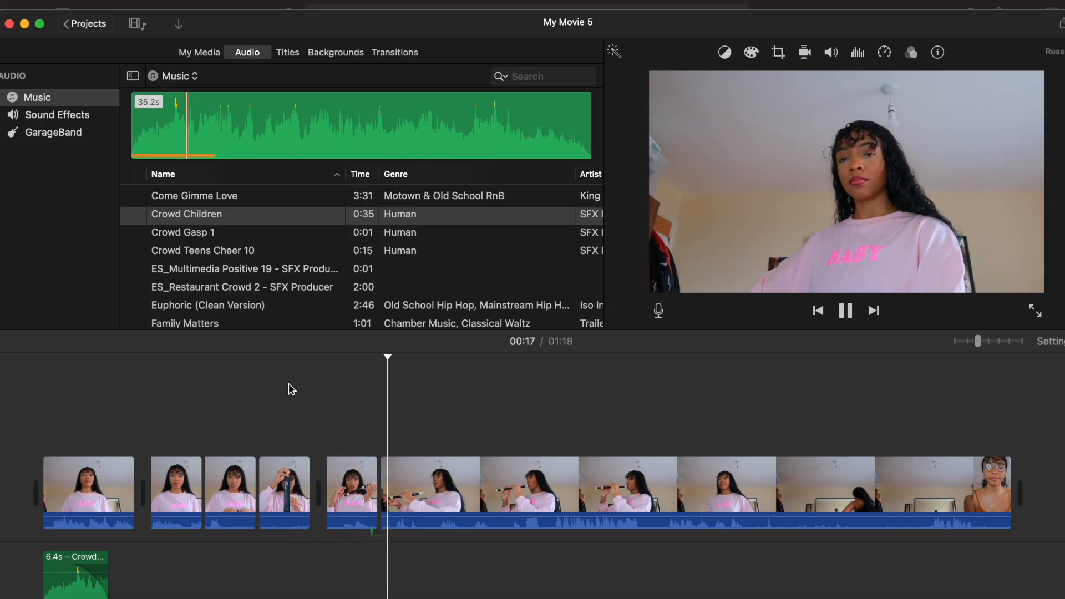
# - Add ES_Restaurant Crowd 2 beneath the start of the sixth clip, cut off the excess, trim it to 5.1 s and play it back
pyautogui.hscroll(3, 609, 422)
pyautogui.hscroll(-2, 610, 423)
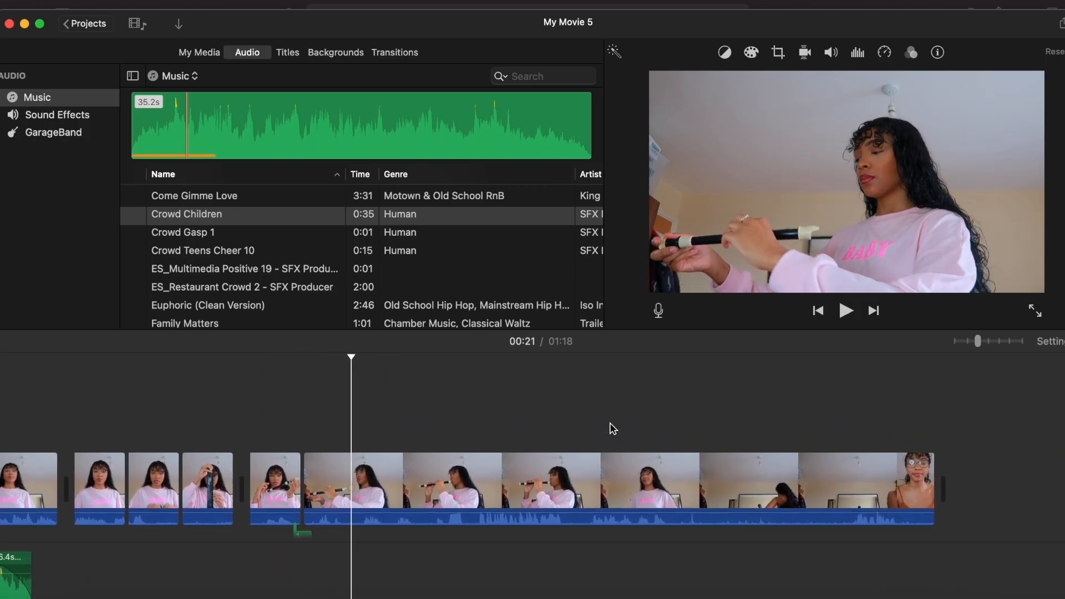
pyautogui.moveTo(243, 292); pyautogui.dragTo(317, 550)
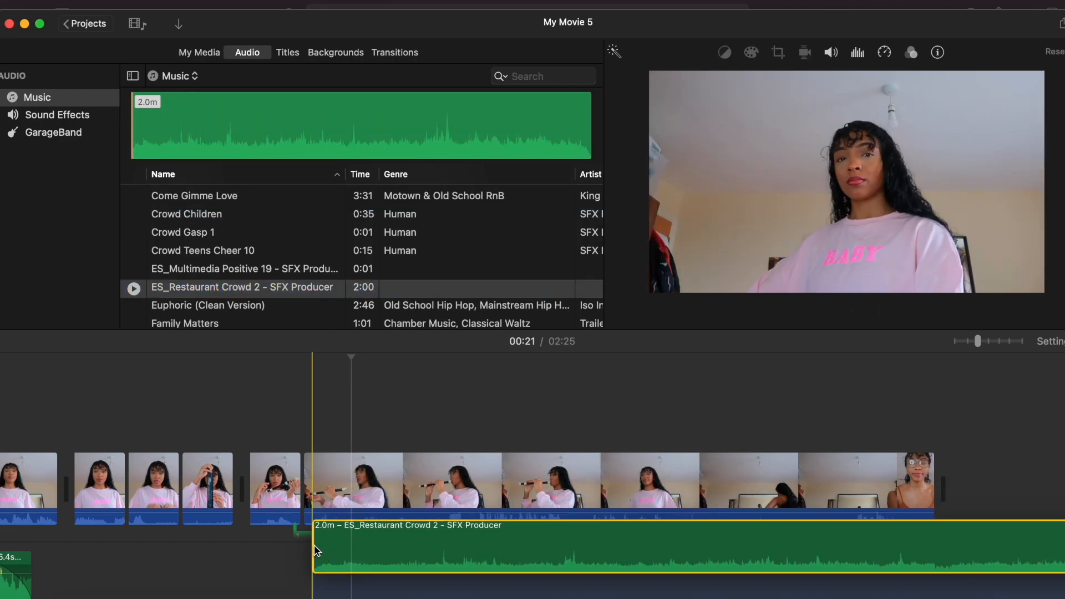
pyautogui.click(397, 561)
pyautogui.press('super+b')
pyautogui.click(433, 563)
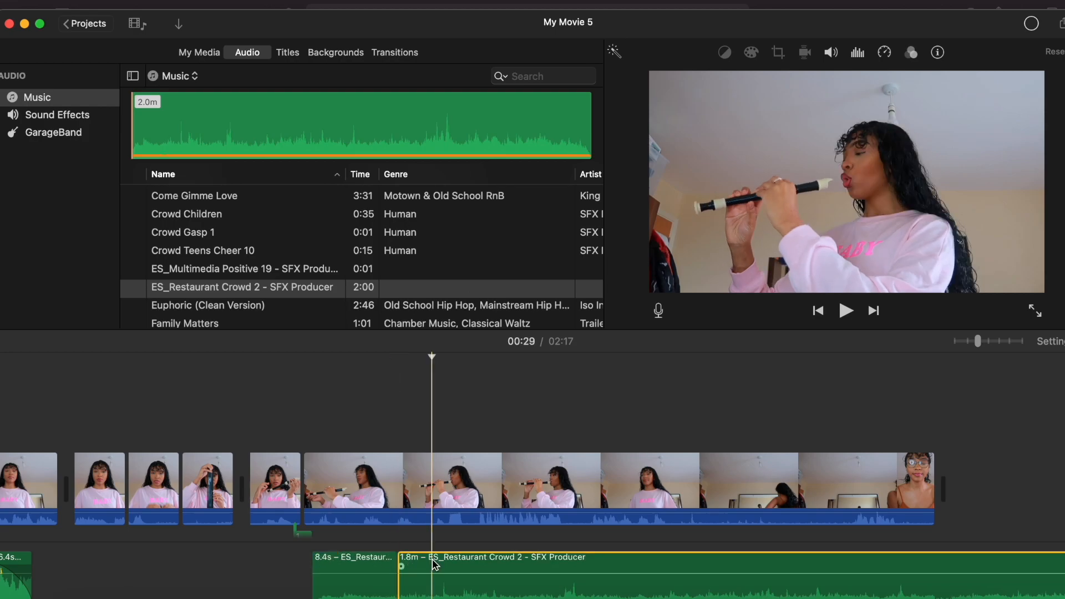
pyautogui.press('Delete')
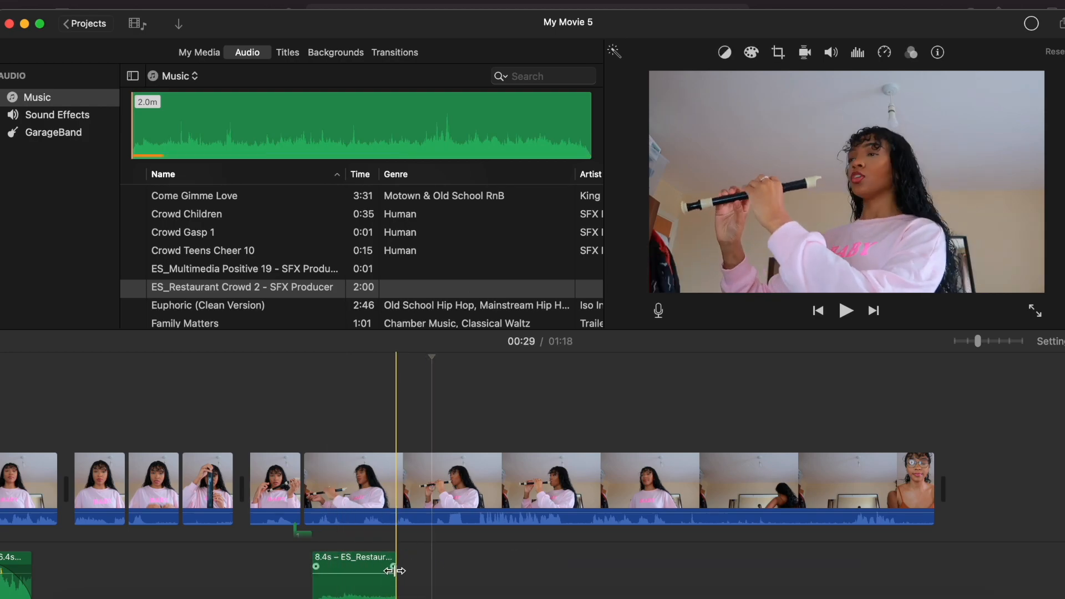
pyautogui.moveTo(375, 571); pyautogui.dragTo(345, 570)
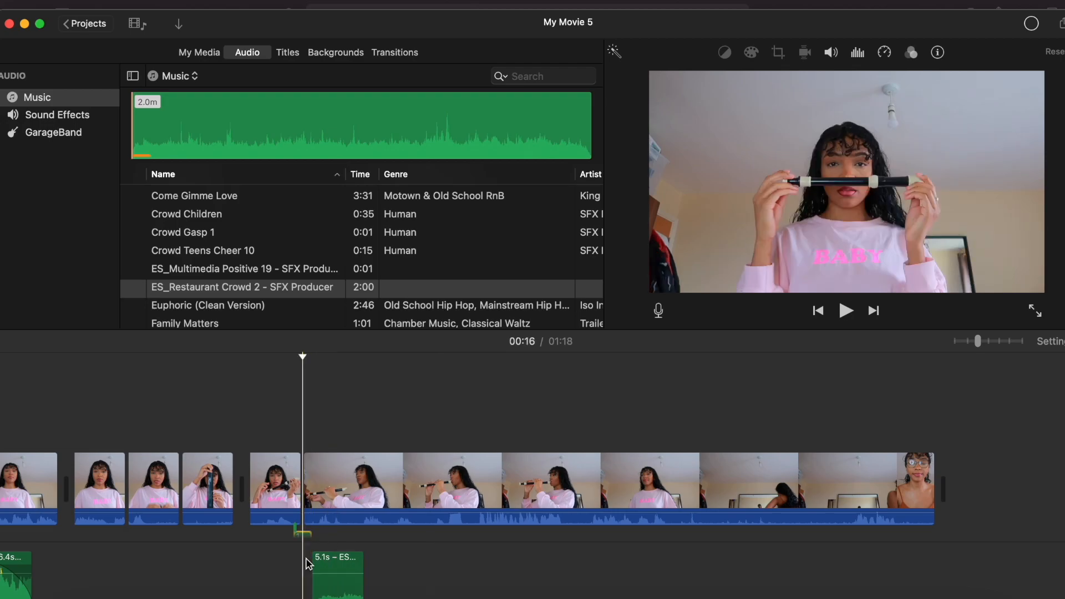
pyautogui.press('space')
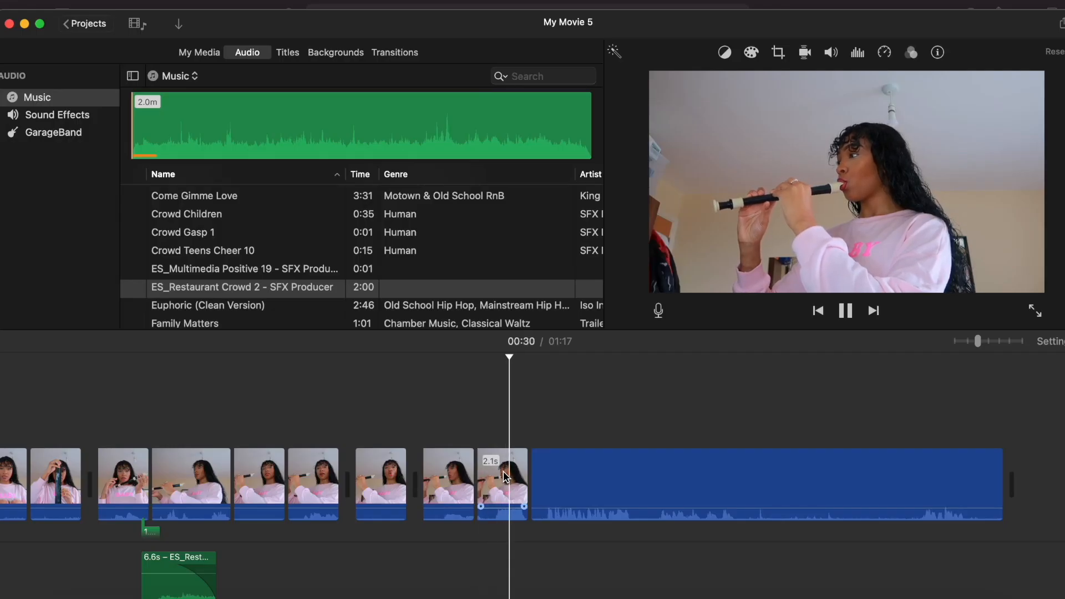
# - Apply the Aged Film filter to the short clip at about 00:29 and play it back
pyautogui.click(504, 477)
pyautogui.click(910, 52)
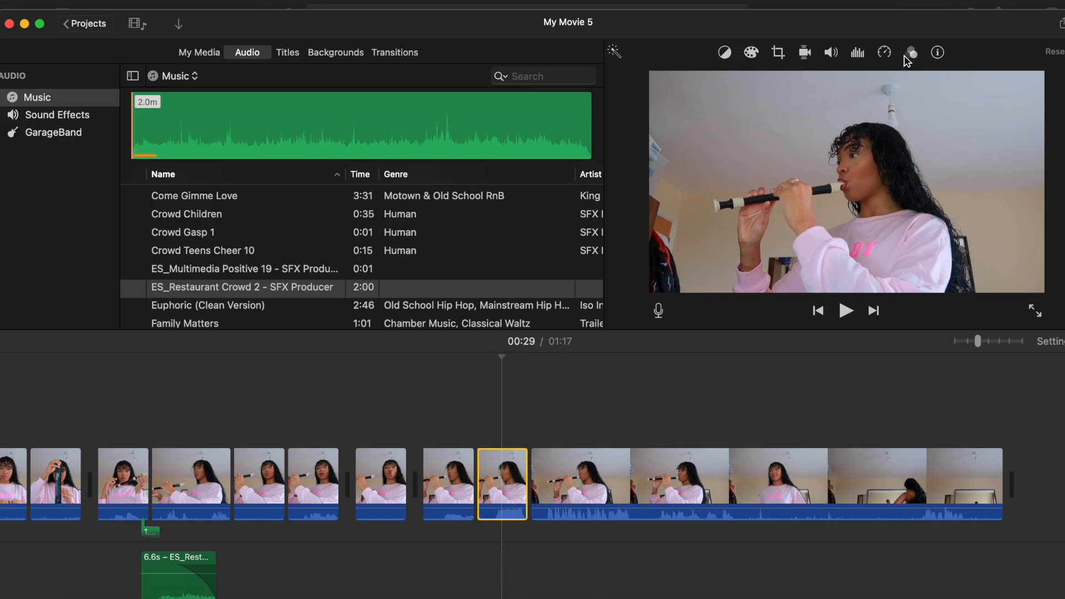
pyautogui.click(755, 82)
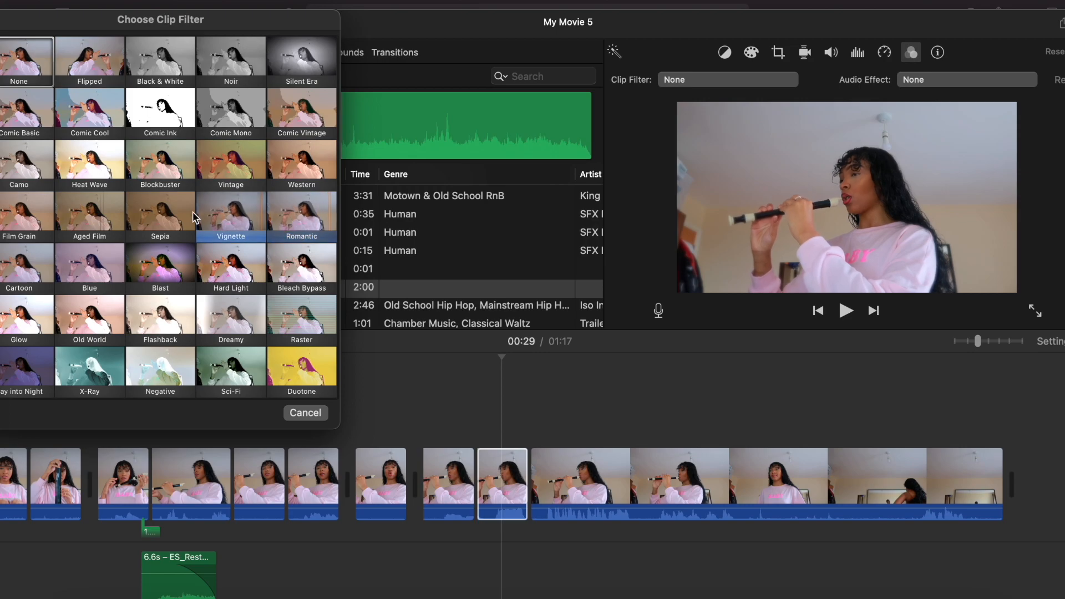
pyautogui.click(78, 223)
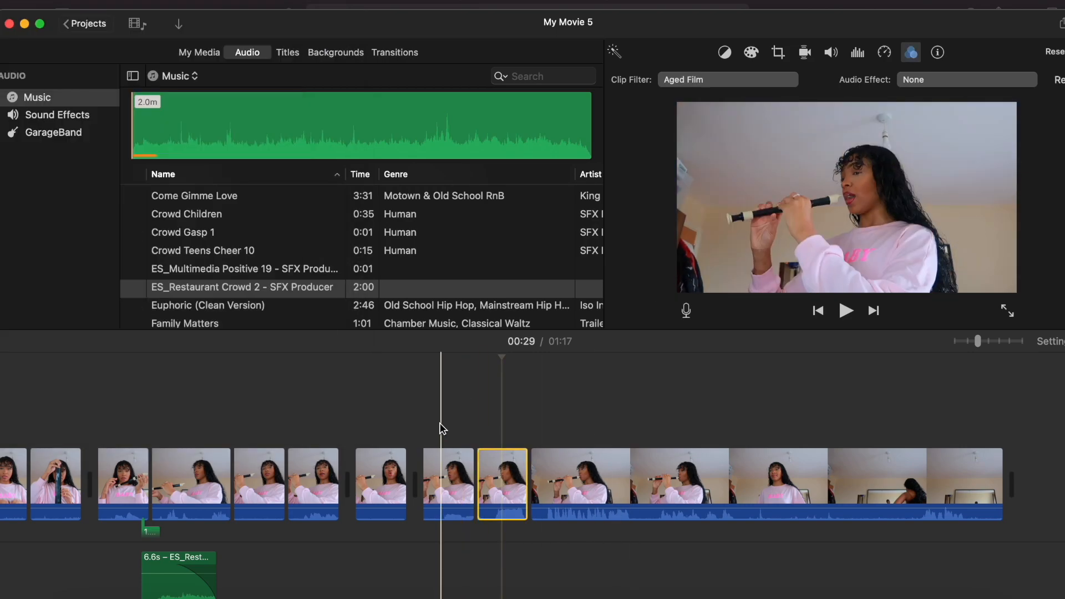
pyautogui.press('space')
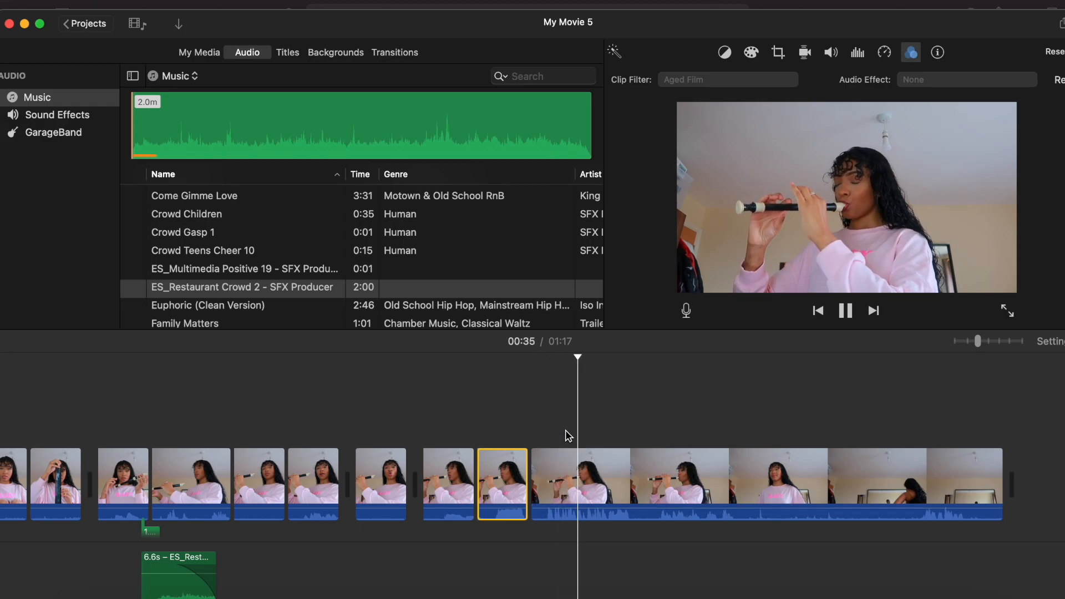
# - Split the long remaining clip at about 00:32 and again at about 00:40
pyautogui.click(550, 414)
pyautogui.click(518, 422)
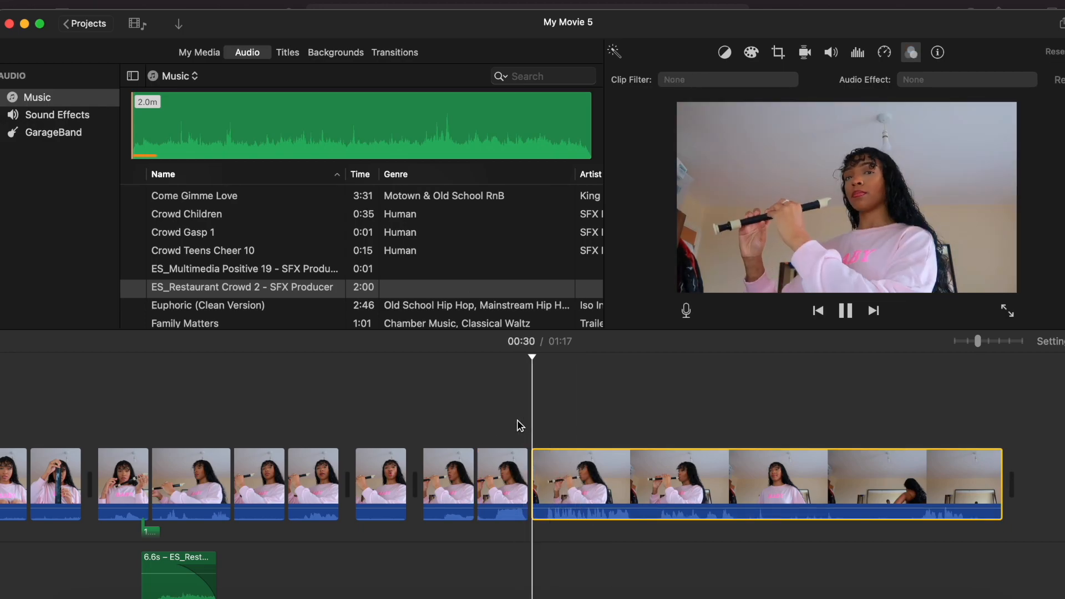
pyautogui.press('super+b')
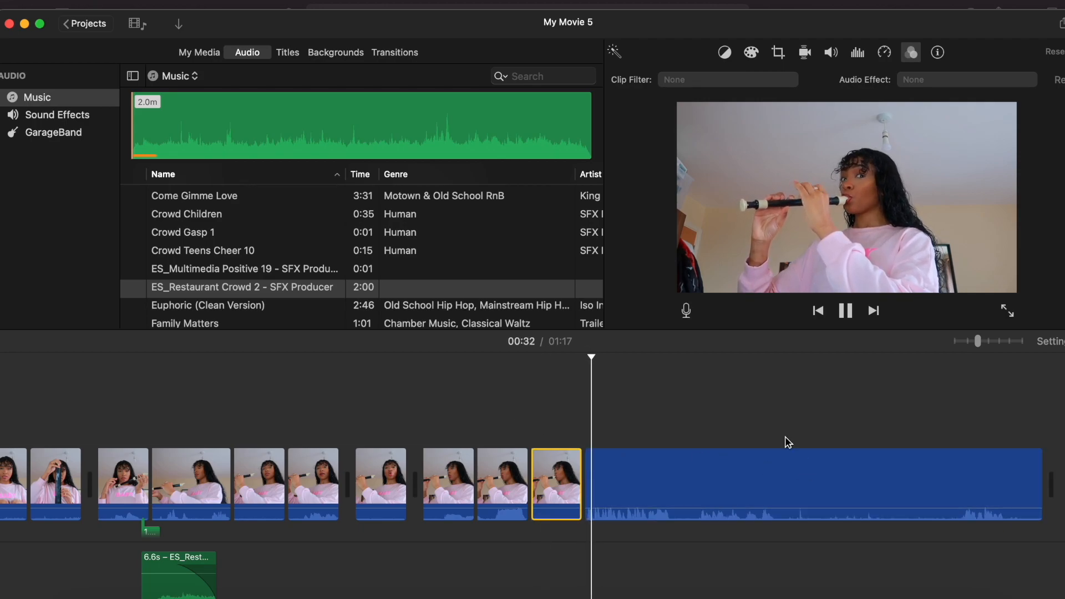
pyautogui.click(845, 423)
pyautogui.click(733, 430)
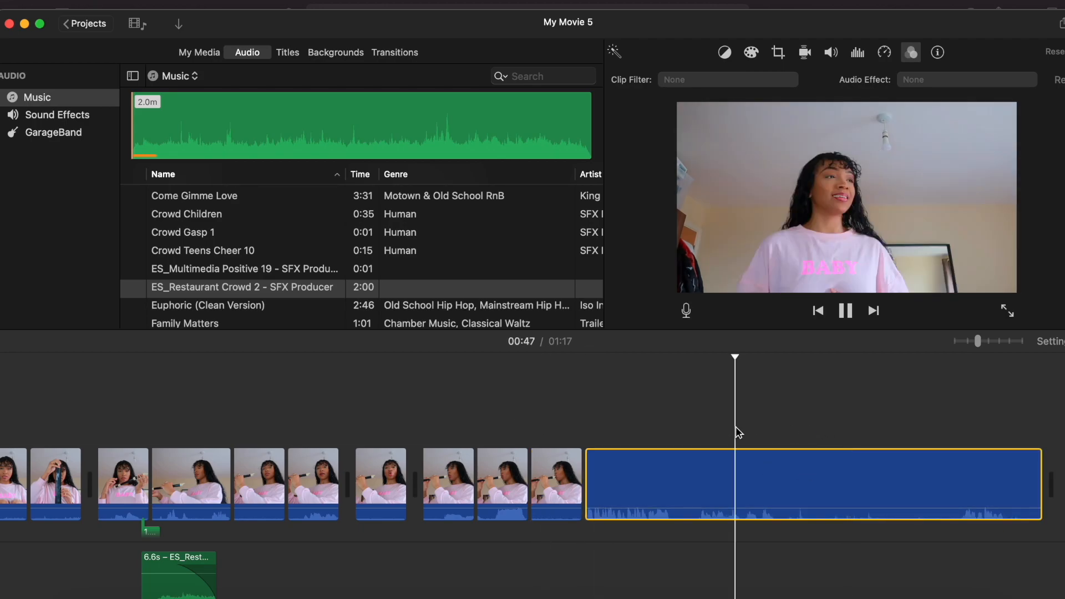
pyautogui.click(644, 437)
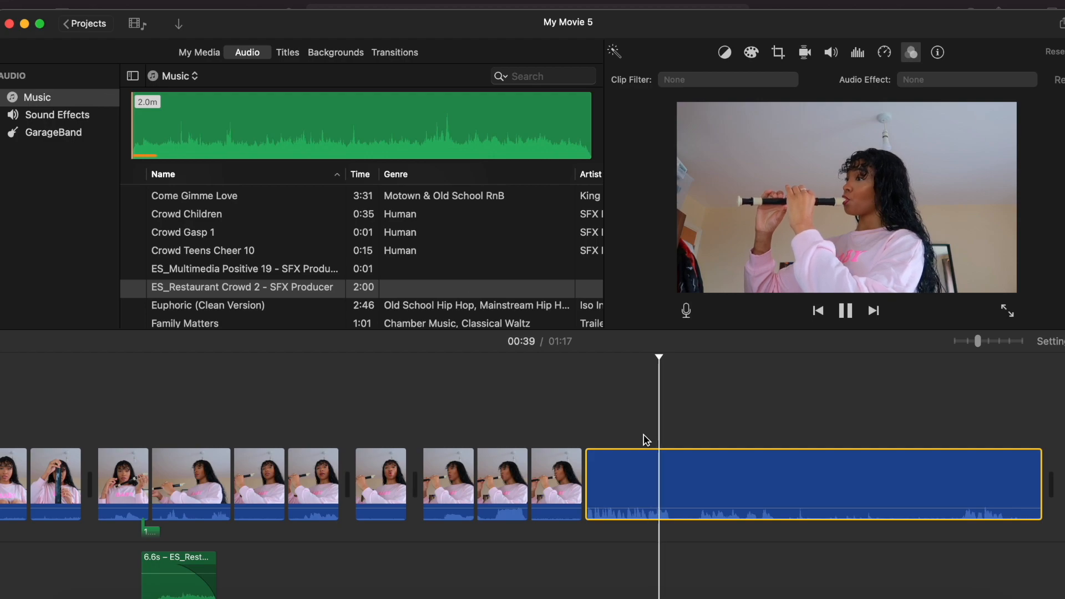
pyautogui.press('super+b')
# - Apply a Ken Burns zoom to the clip between 00:32 and 00:40, with a small end frame centred on the face, and play it back
pyautogui.click(645, 476)
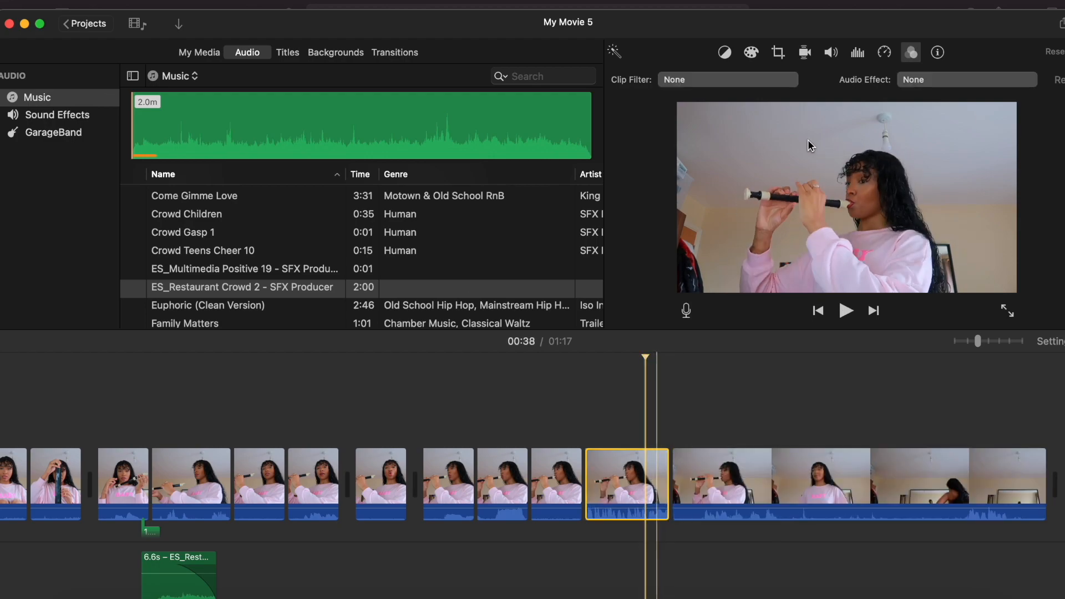
pyautogui.click(778, 53)
pyautogui.click(801, 80)
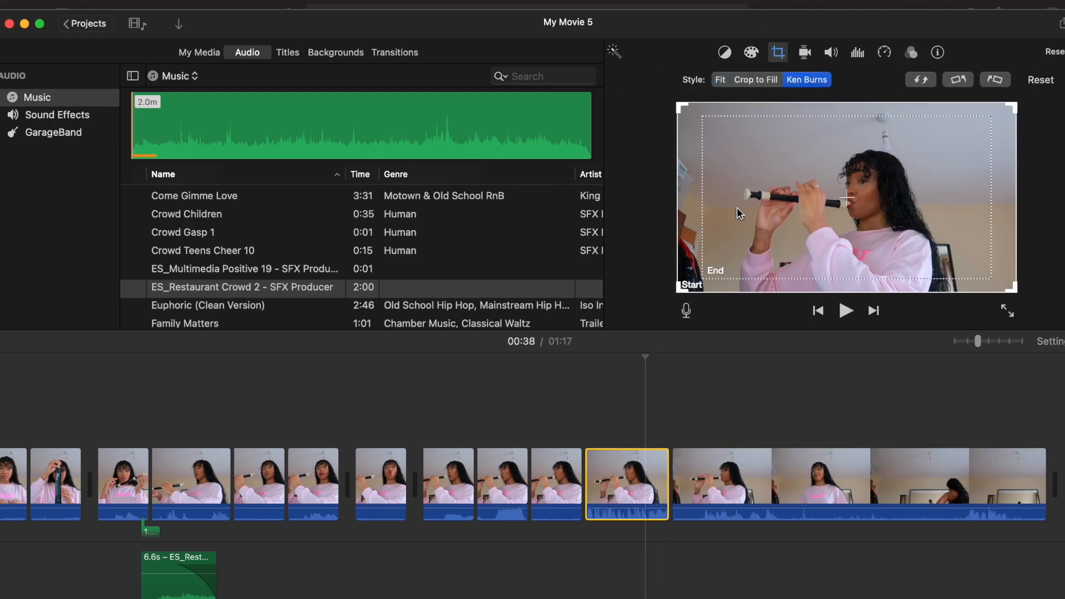
pyautogui.moveTo(704, 276); pyautogui.dragTo(846, 191)
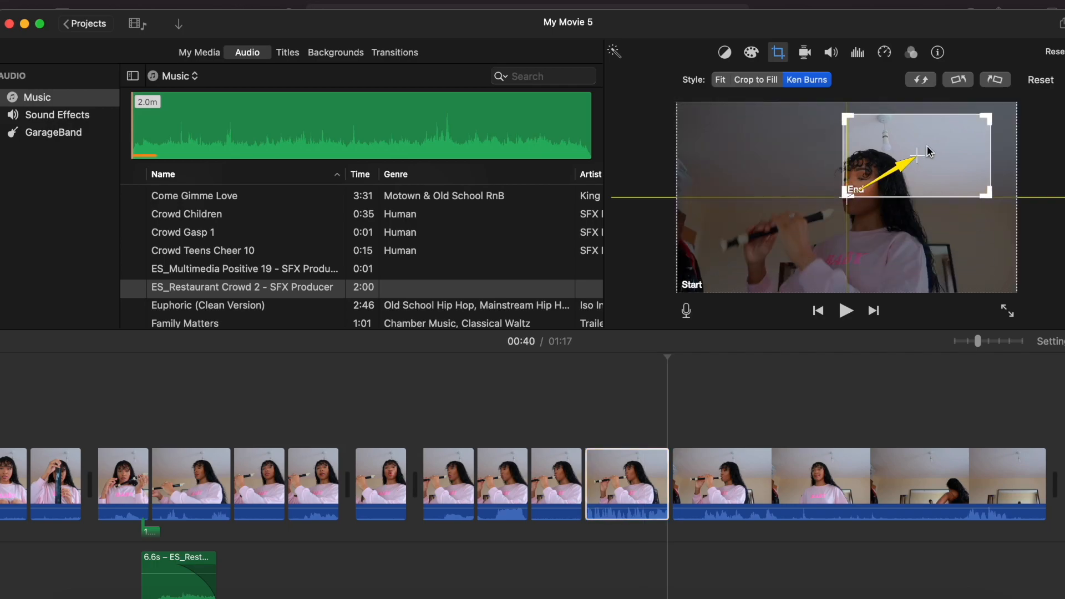
pyautogui.moveTo(927, 145); pyautogui.dragTo(848, 196)
pyautogui.press('space')
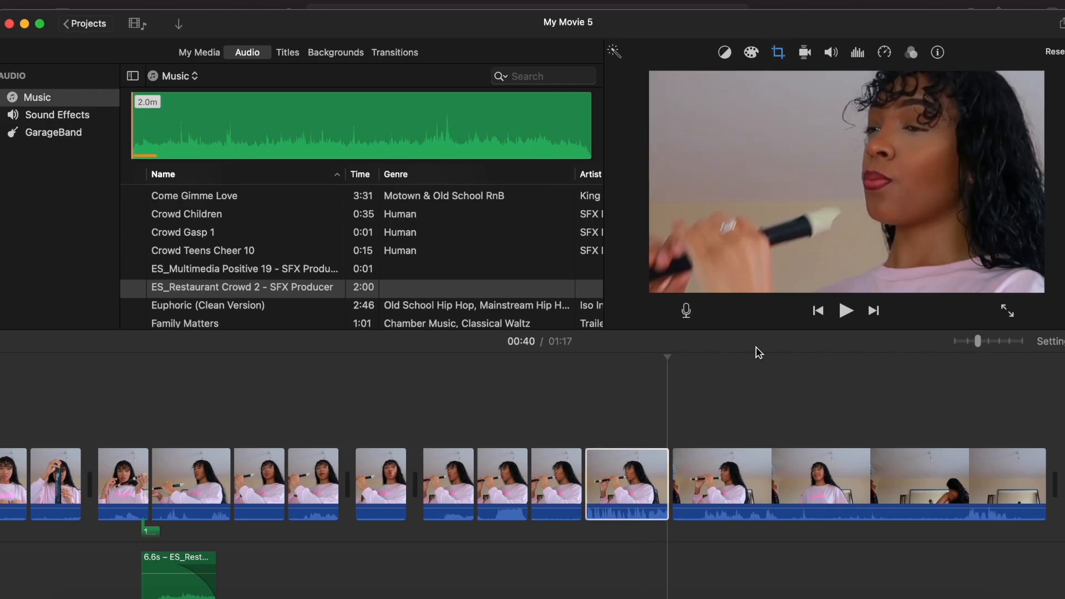
pyautogui.click(587, 426)
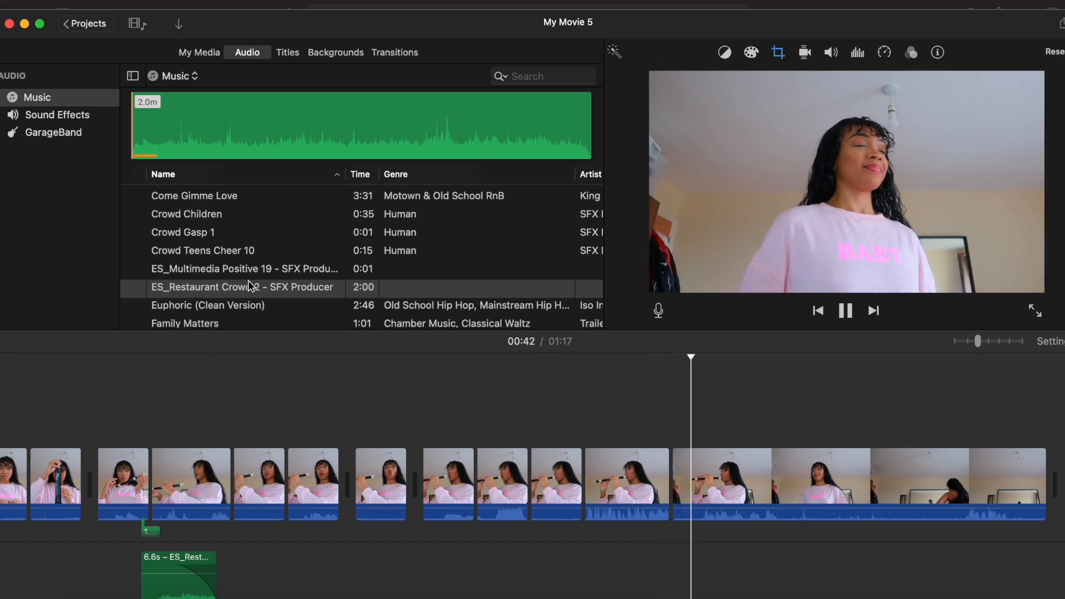
# - Add the Crowd Teens Cheer 10 sound beneath the end of the zoomed clip, at about 00:38, and play it back
pyautogui.click(190, 256)
pyautogui.moveTo(168, 258); pyautogui.dragTo(692, 533)
pyautogui.click(682, 544)
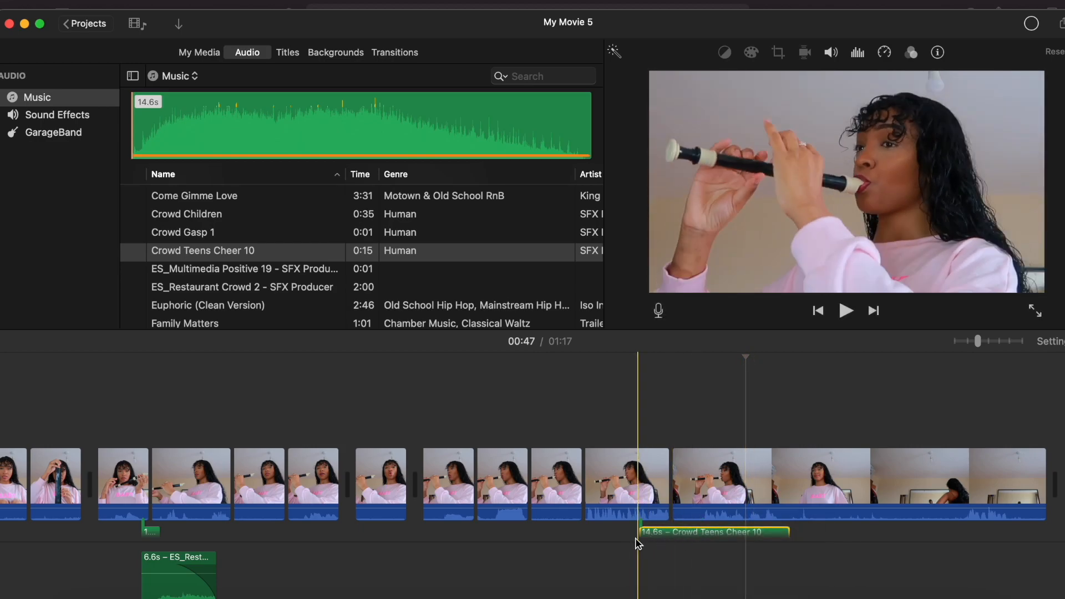
pyautogui.click(626, 536)
pyautogui.press('space')
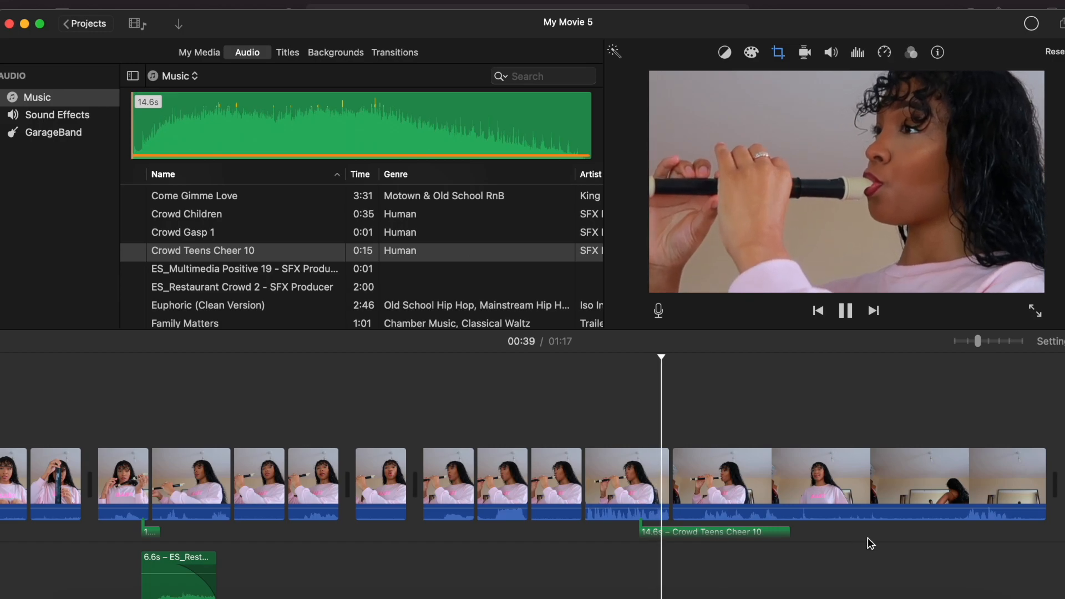
pyautogui.scroll(-2, 832, 536)
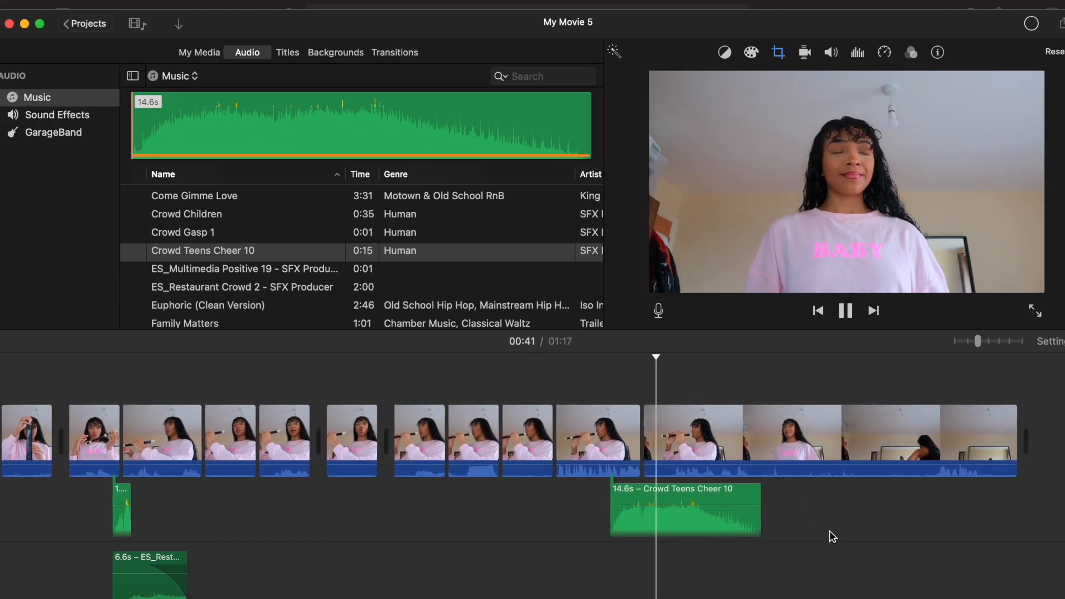
pyautogui.scroll(-1, 832, 536)
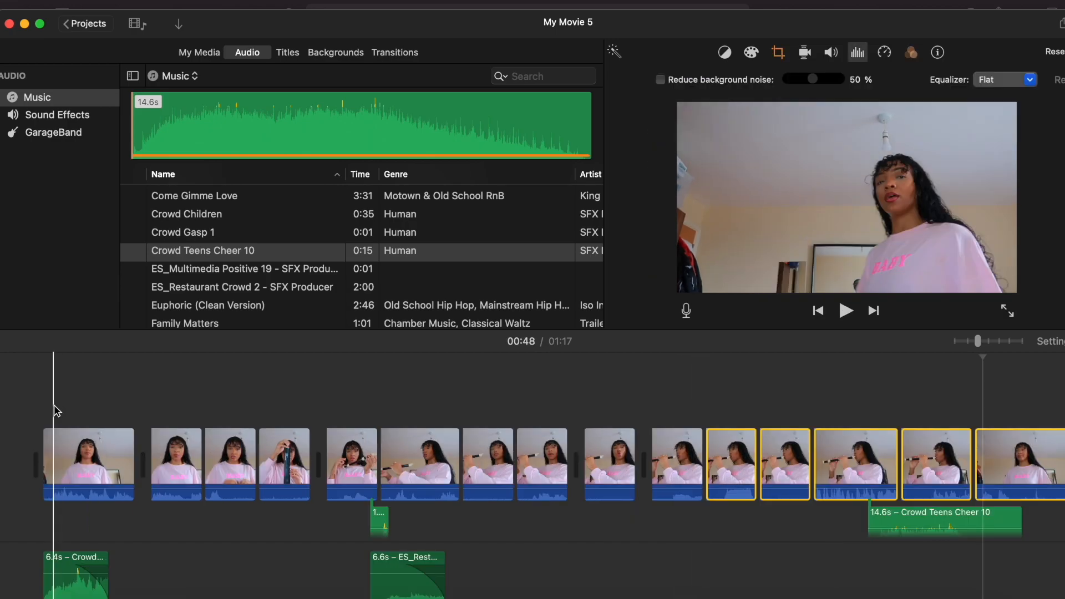
# - Select all the video clips in the timeline and reduce their background noise by 76%
pyautogui.moveTo(55, 410); pyautogui.dragTo(682, 410)
pyautogui.hscroll(-8, 445, 395)
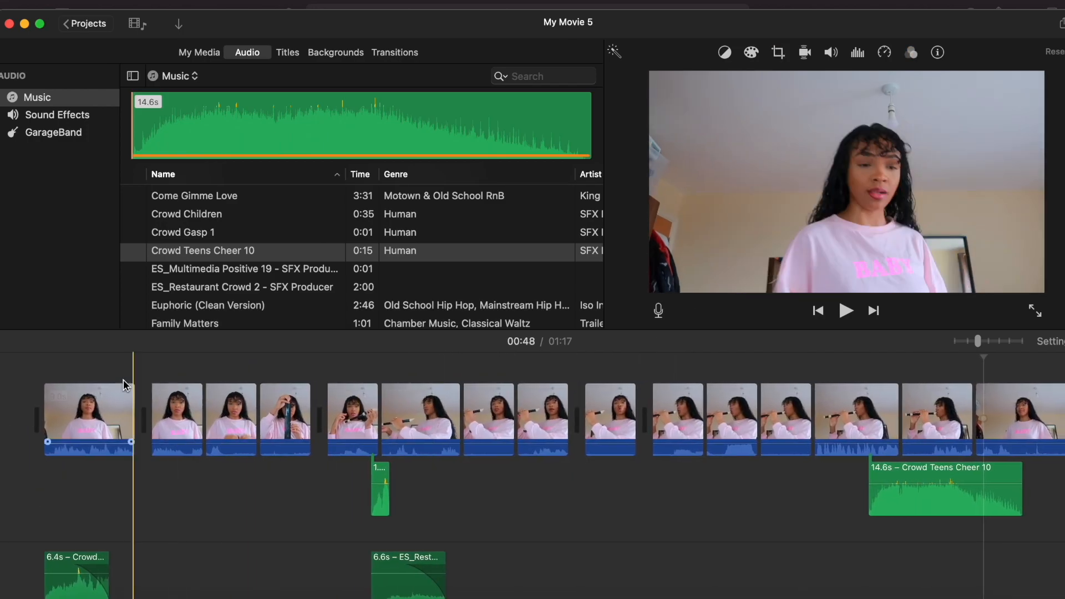
pyautogui.moveTo(64, 373); pyautogui.dragTo(573, 438)
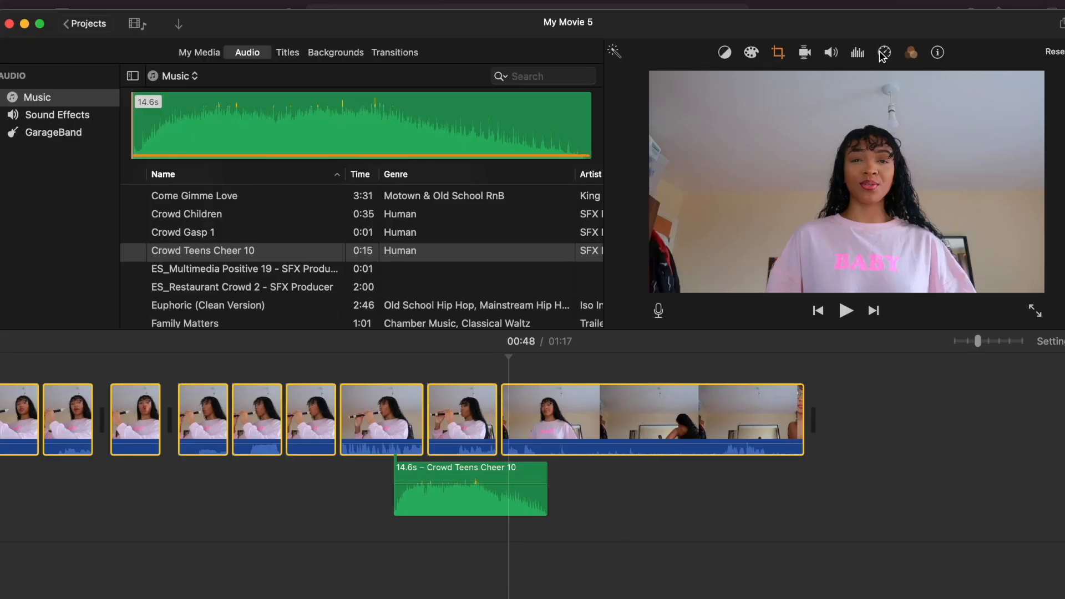
pyautogui.click(882, 54)
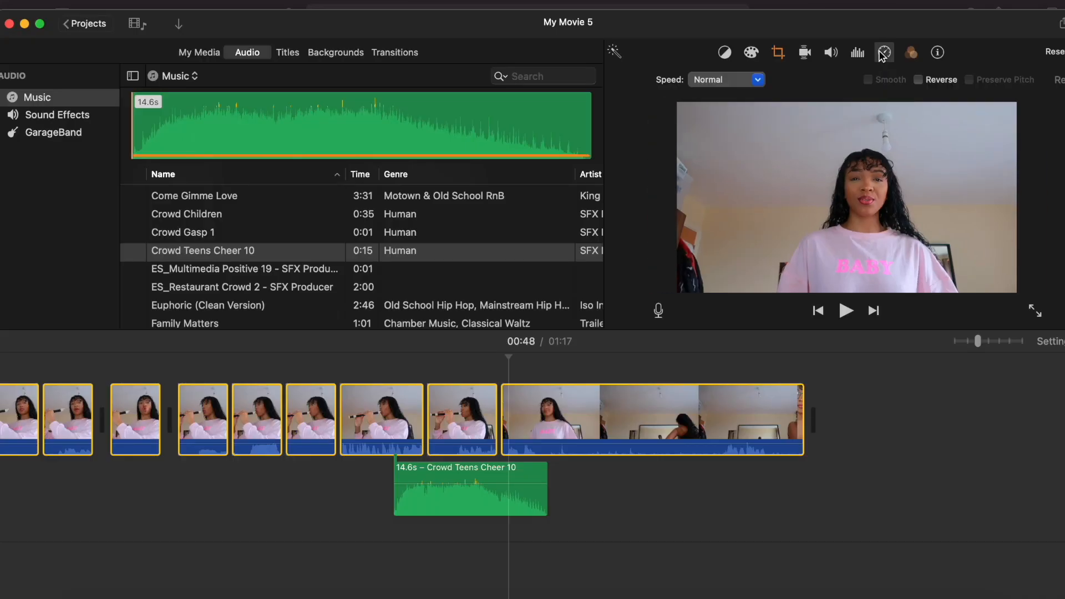
pyautogui.click(856, 55)
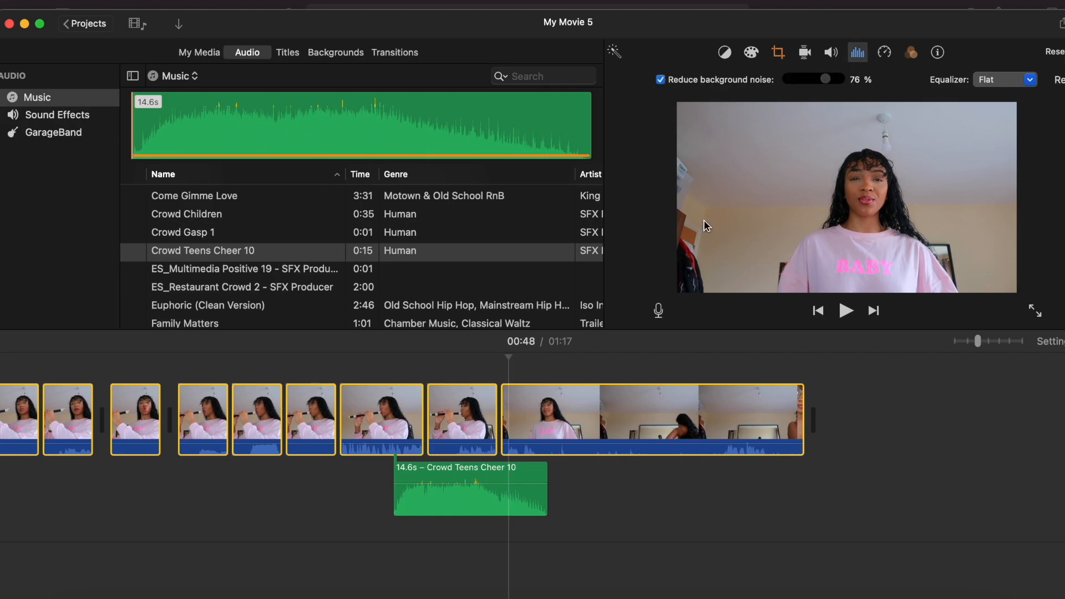
pyautogui.hscroll(-10, 876, 355)
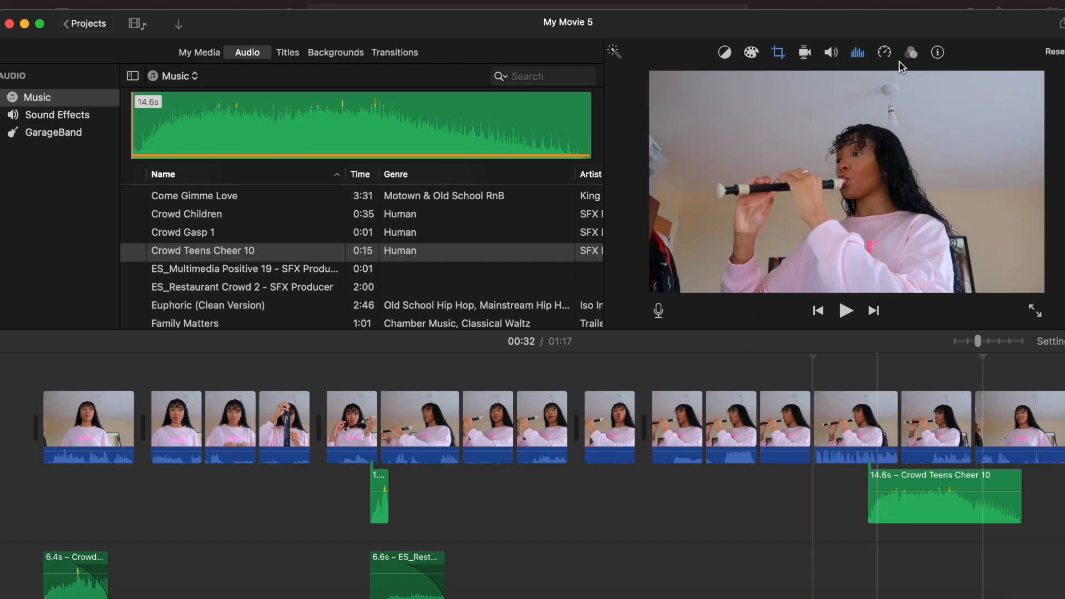
pyautogui.click(885, 53)
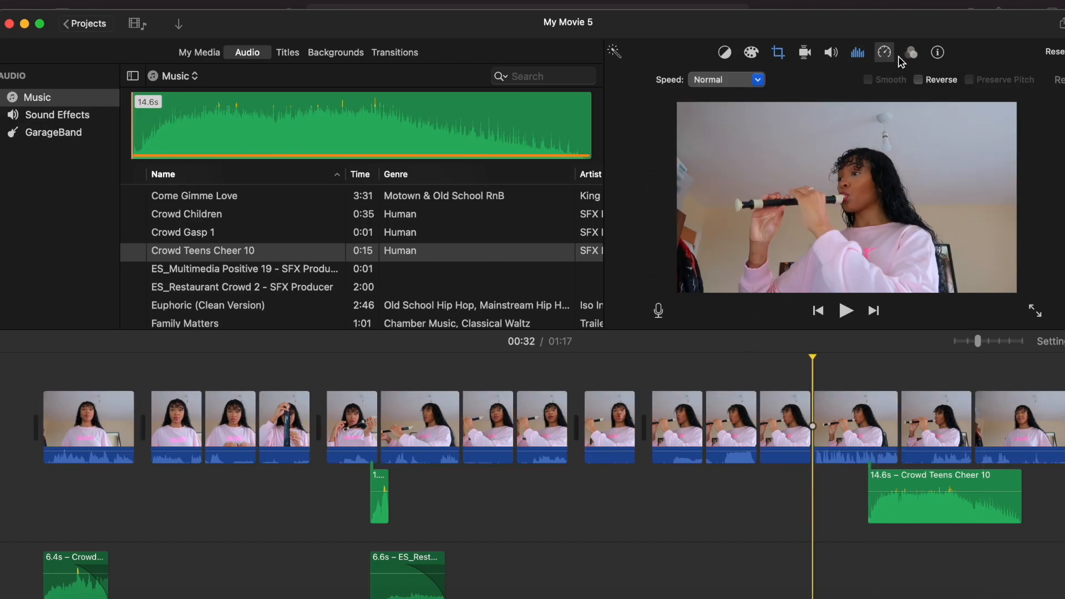
pyautogui.click(910, 55)
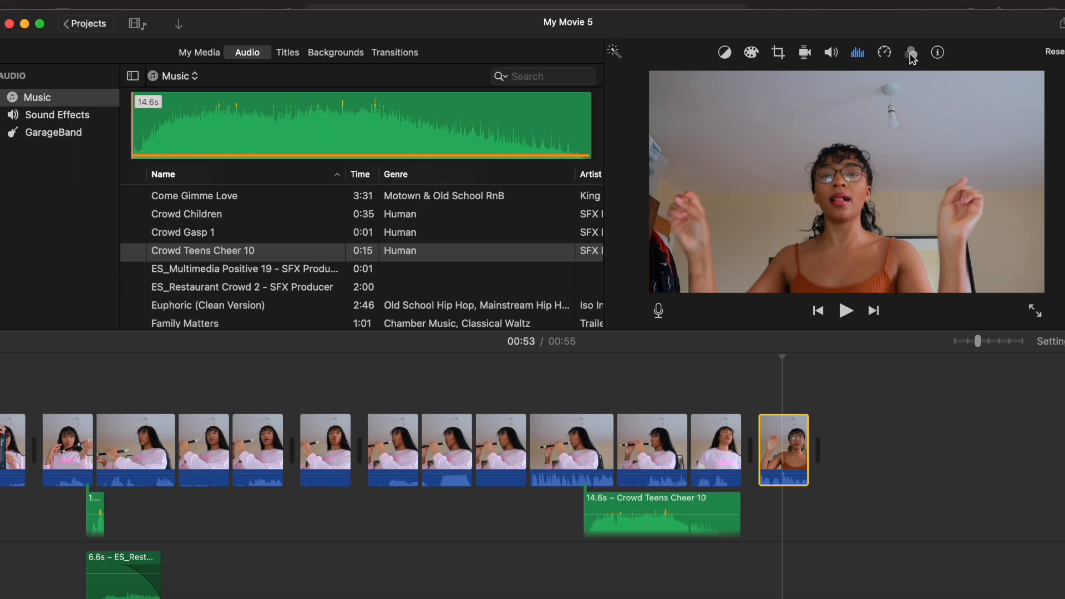
# - Apply the Pitch Up 1 audio effect to the final clip in the timeline
pyautogui.click(910, 55)
pyautogui.click(913, 81)
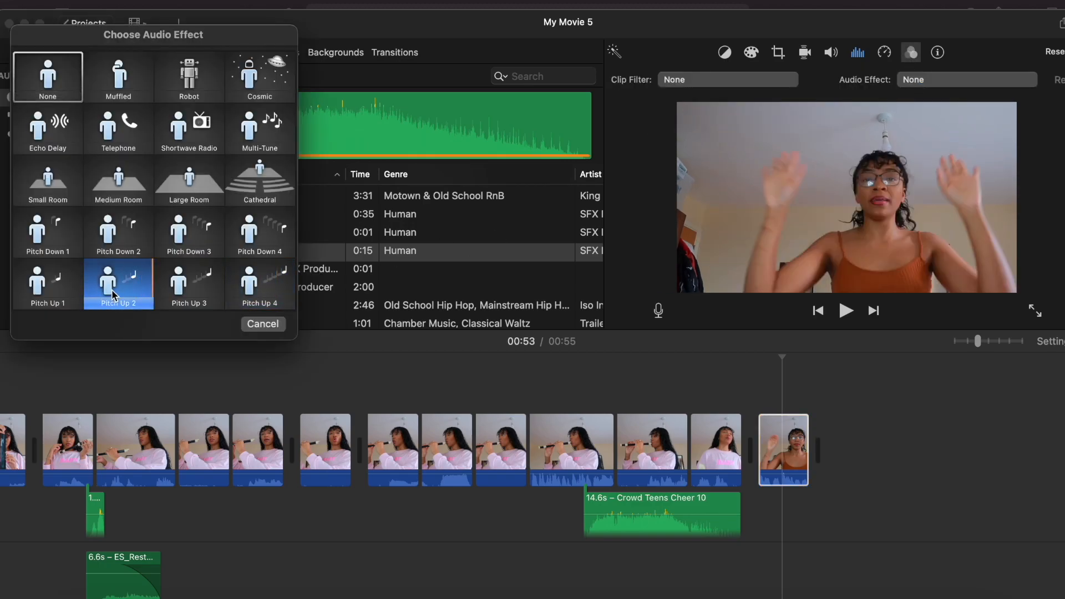
pyautogui.click(73, 290)
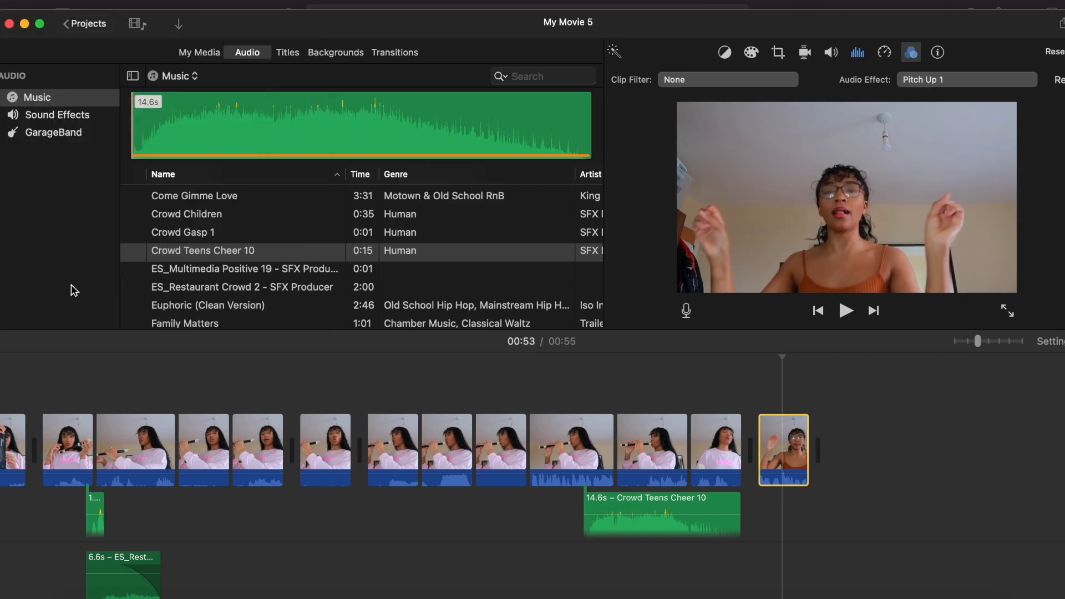
# - Play back the edited sequence through its opening clips
pyautogui.hscroll(-5, 445, 495)
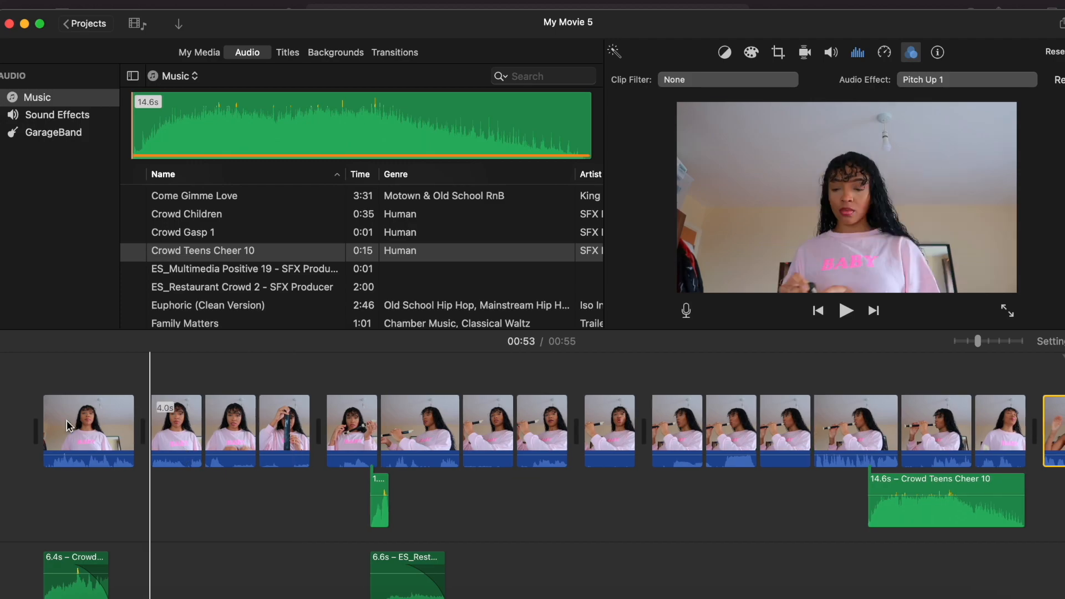
pyautogui.press('space')
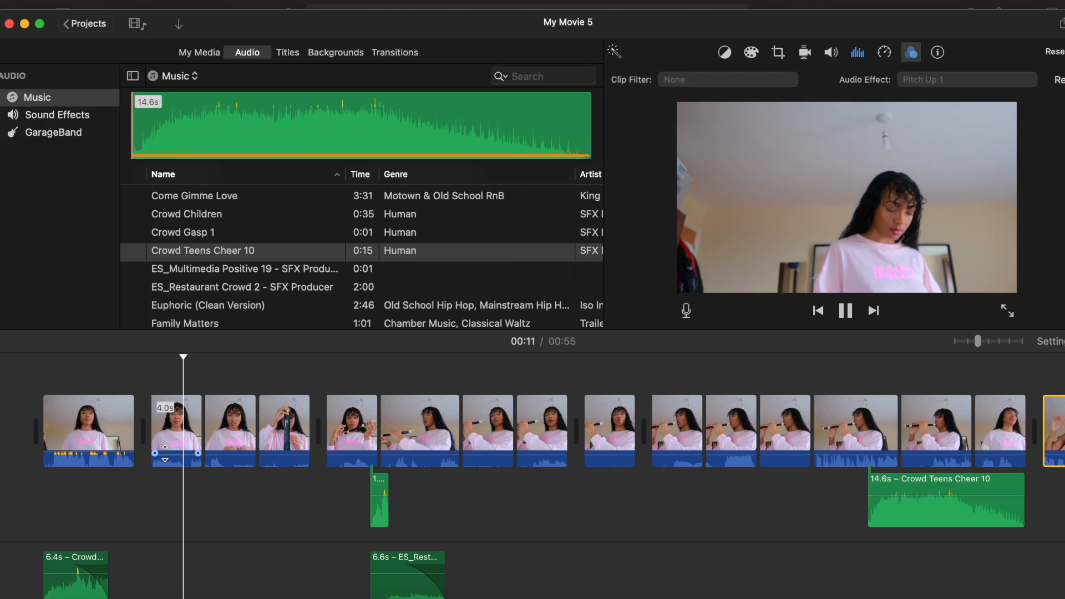
pyautogui.moveTo(165, 453); pyautogui.dragTo(167, 452)
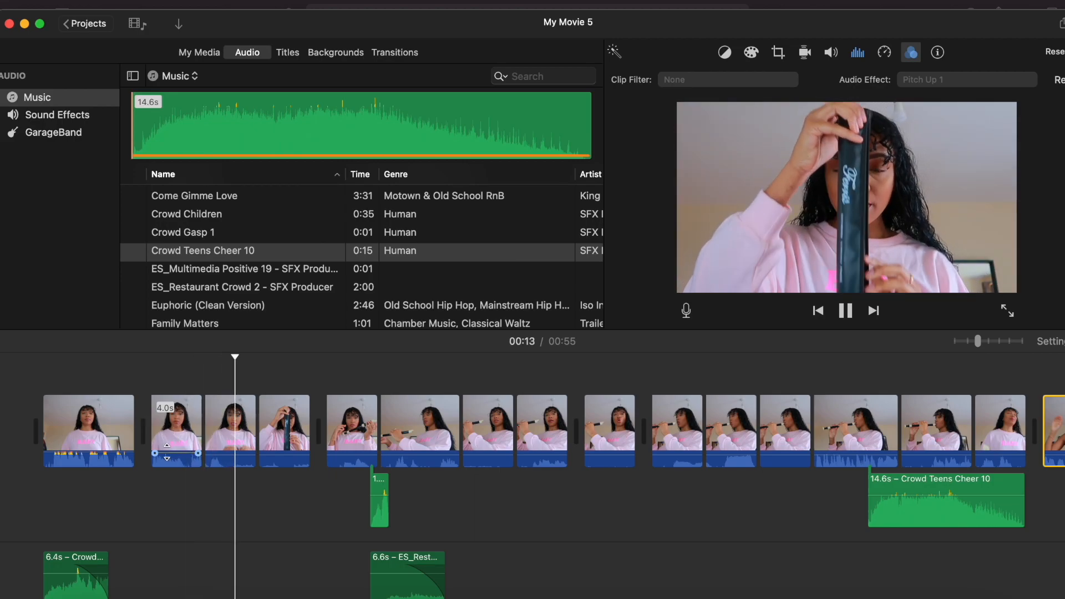
# - Add a Standard title above the clip at 00:15, clear its small text lines and set the main line to RECORDER
pyautogui.click(387, 421)
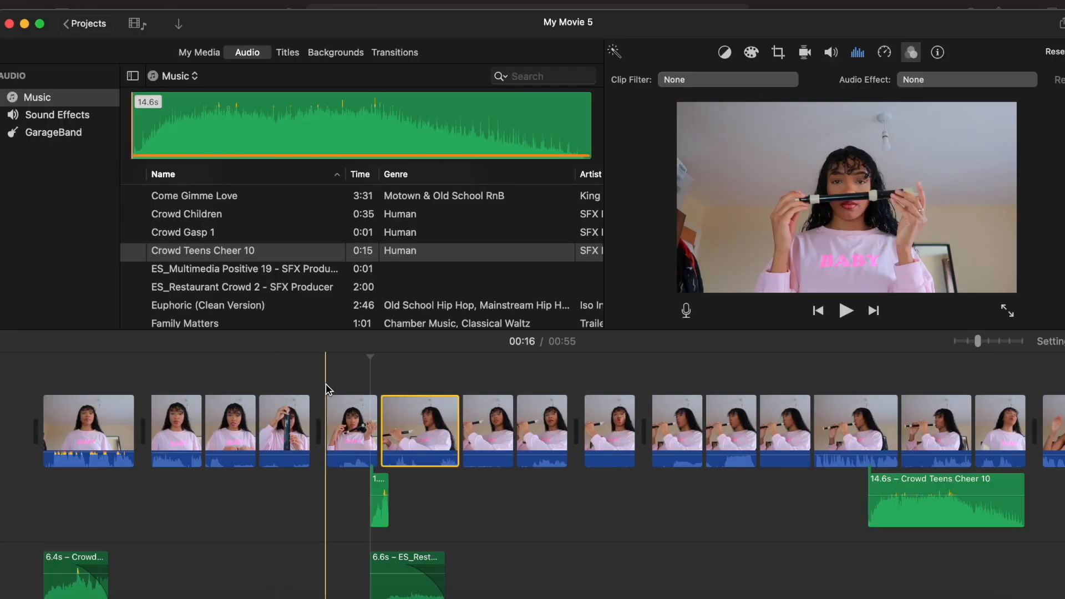
pyautogui.click(329, 399)
pyautogui.click(287, 52)
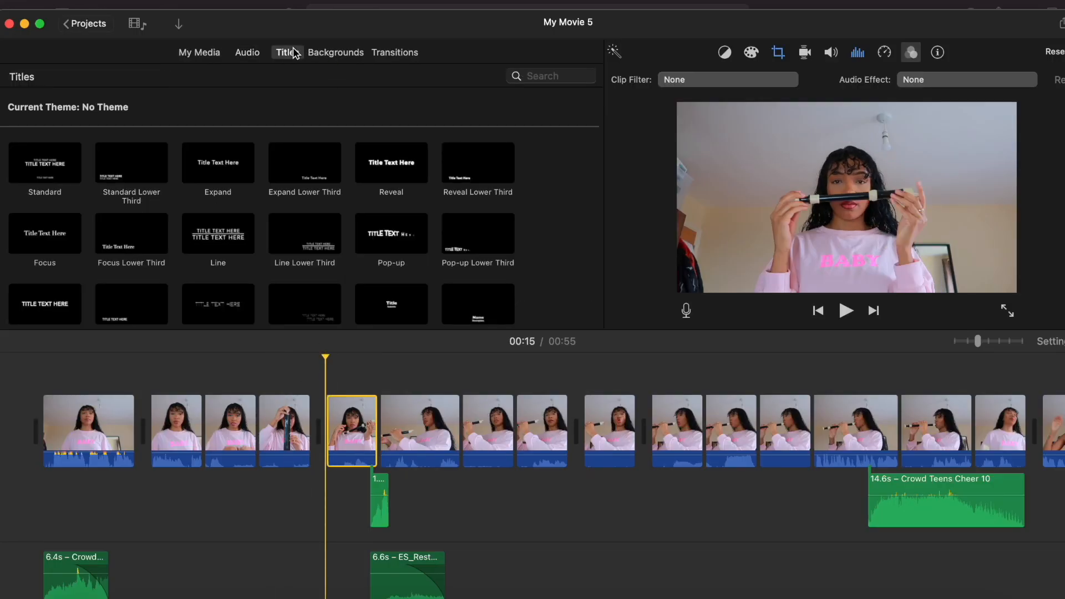
pyautogui.doubleClick(45, 163)
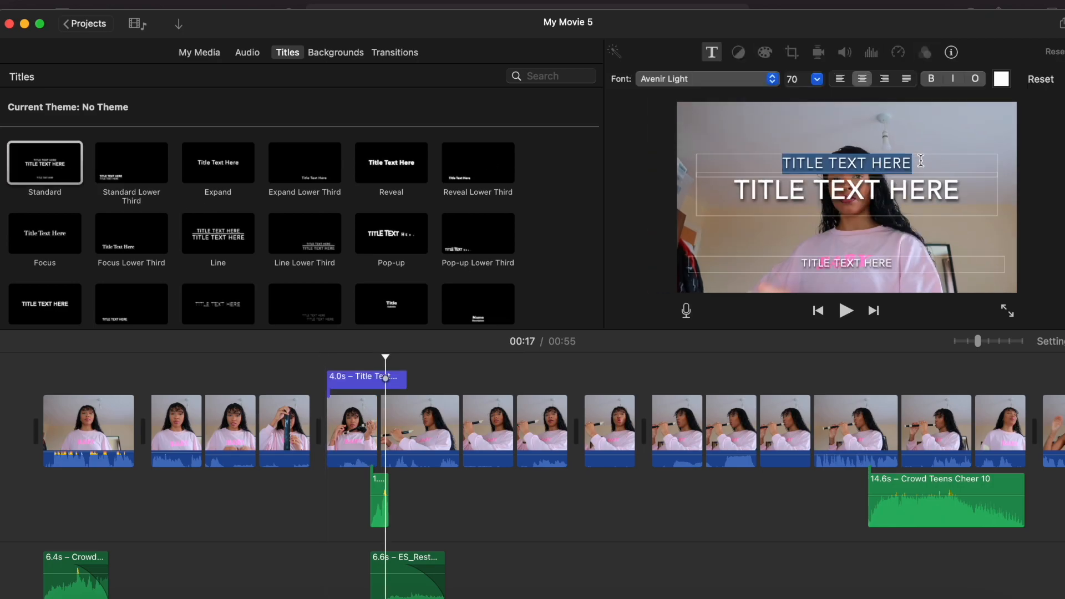
pyautogui.press('BackSpace')
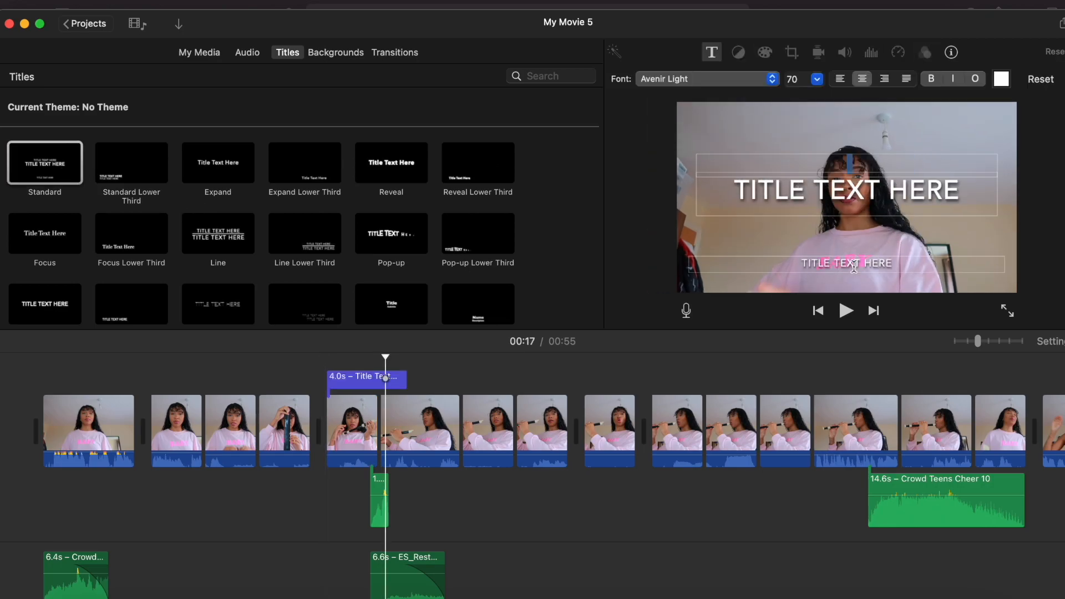
pyautogui.click(866, 202)
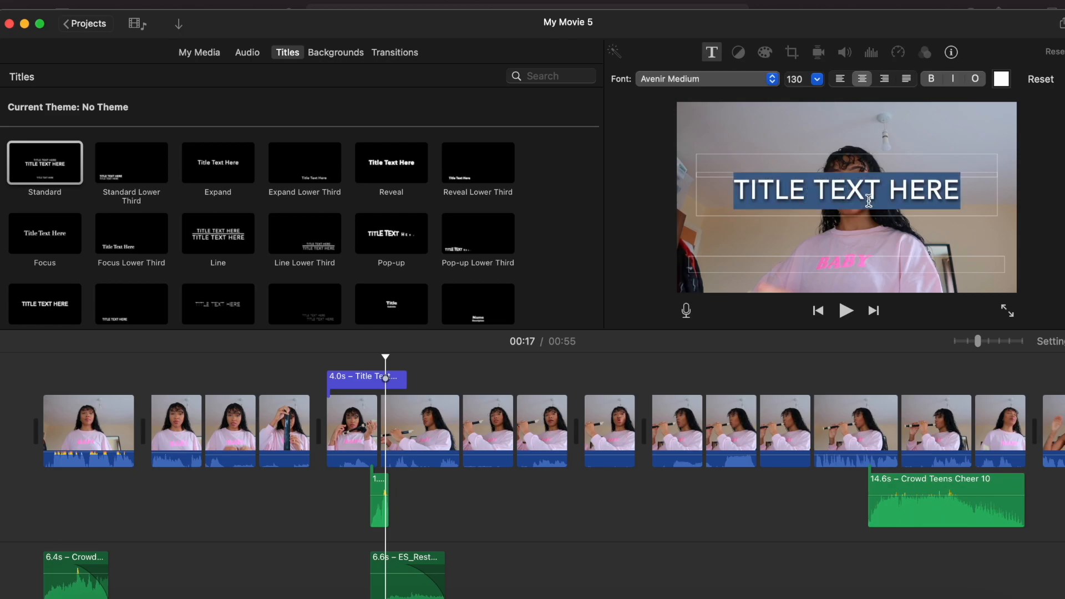
pyautogui.write('RECORDER')
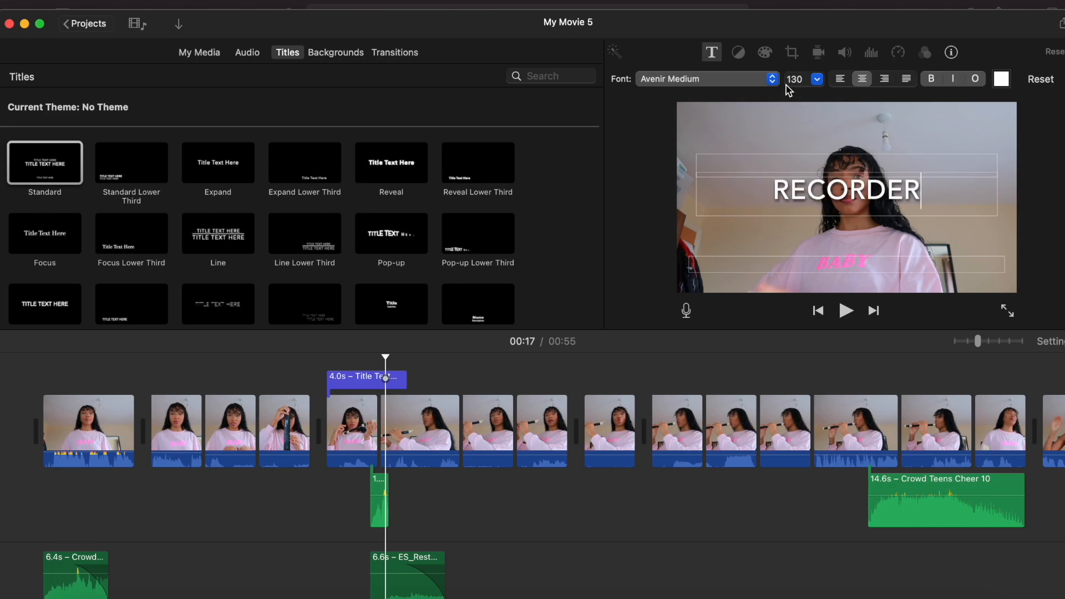
# - Set the RECORDER title's font to Avenir Next Heavy
pyautogui.click(772, 80)
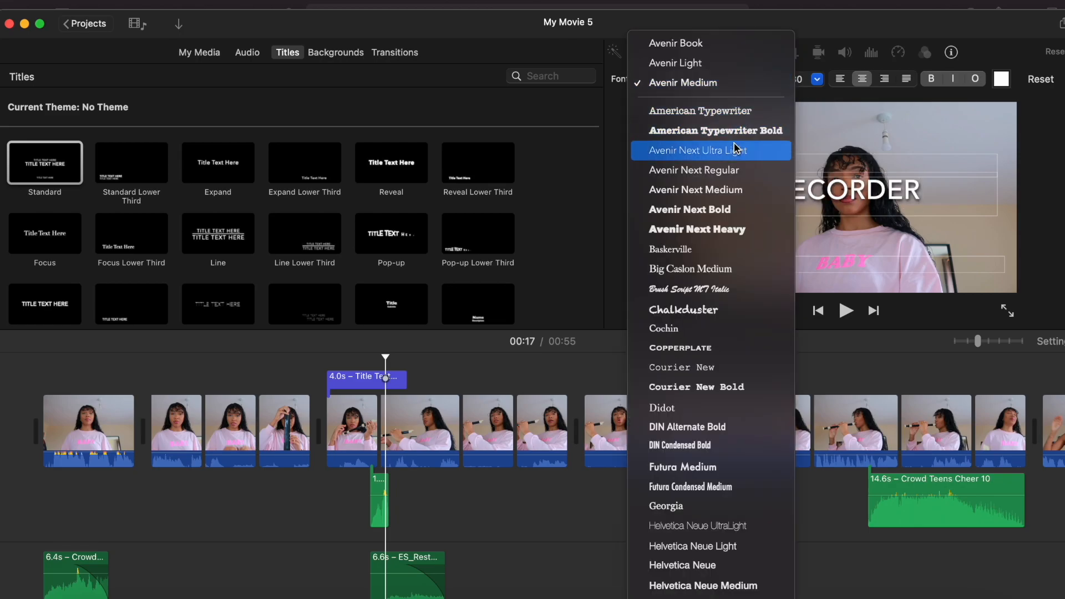
pyautogui.scroll(-4, 701, 284)
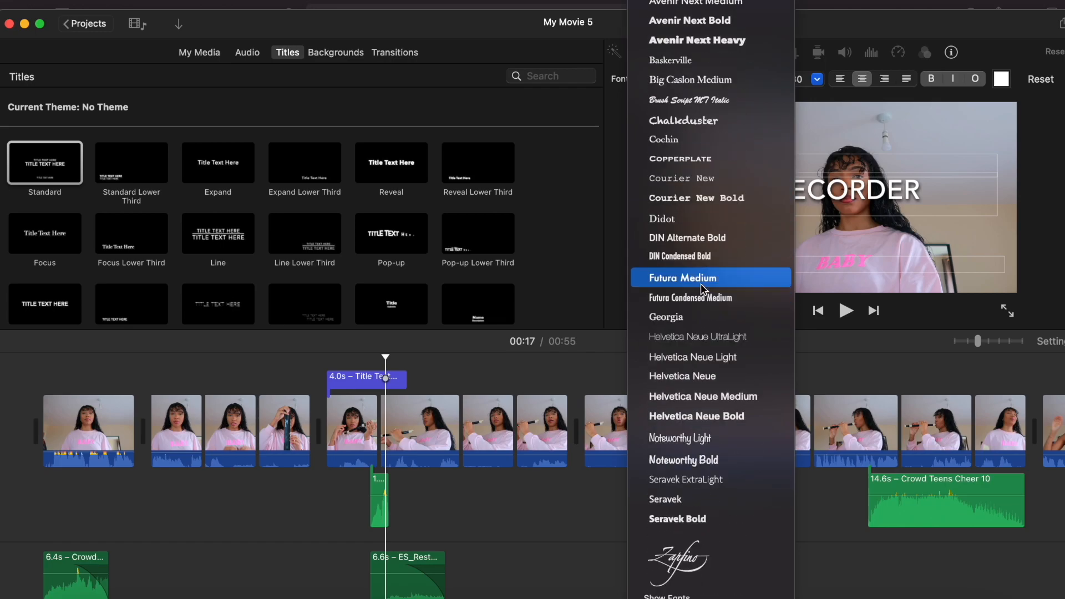
pyautogui.scroll(3, 697, 425)
pyautogui.scroll(-3, 697, 425)
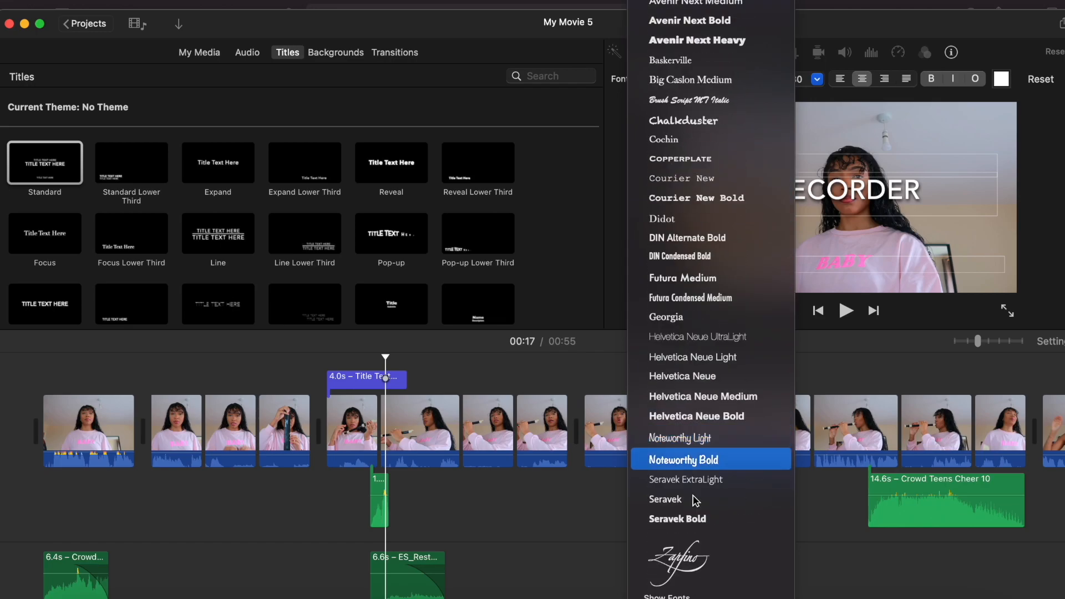
pyautogui.scroll(3, 685, 491)
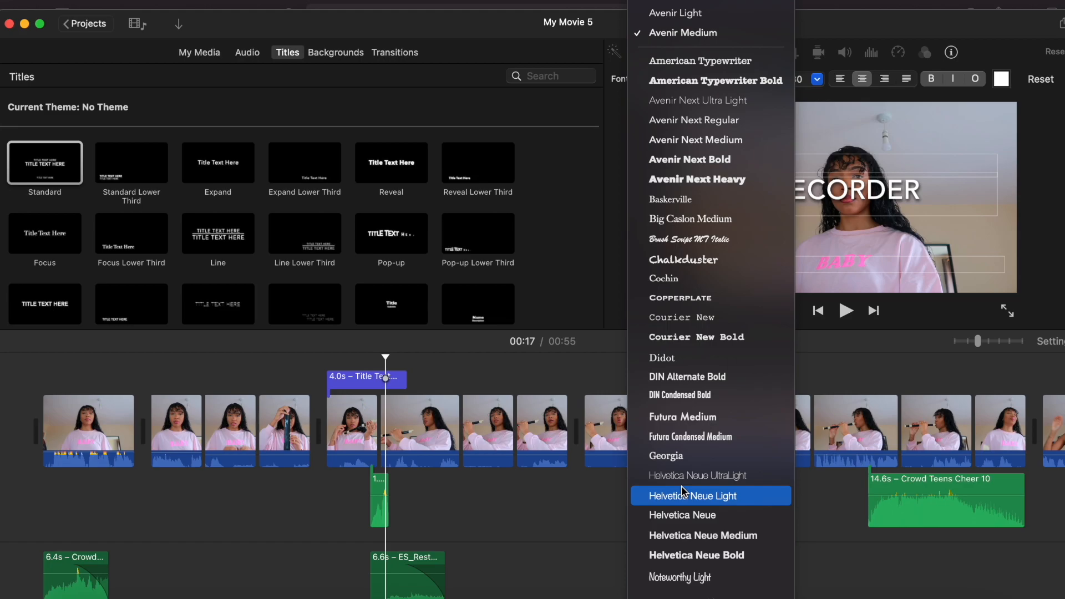
pyautogui.click(693, 179)
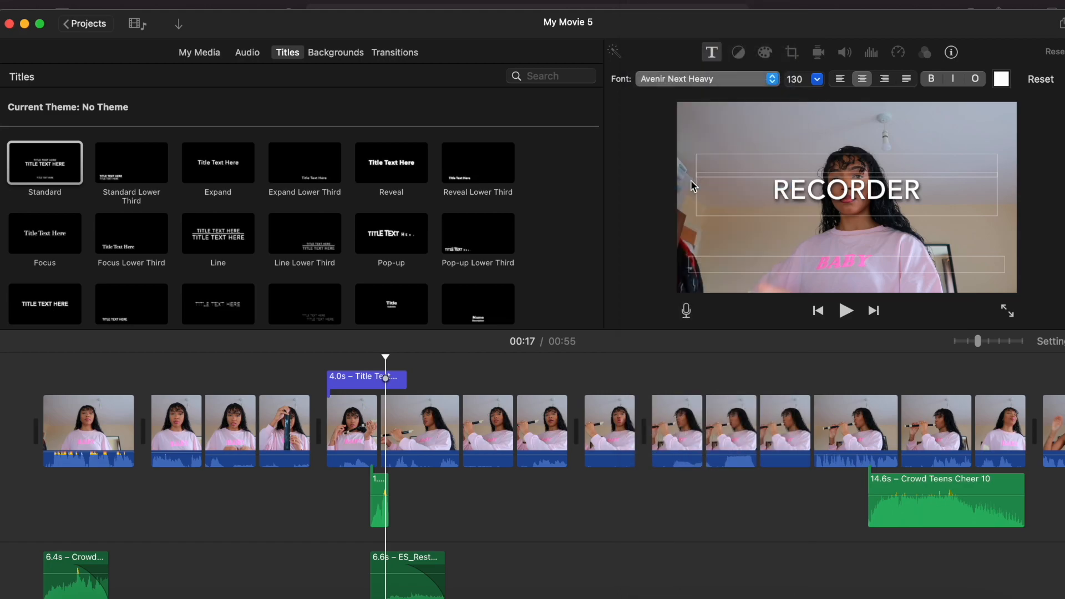
# - Shorten the RECORDER title to 1.4 s so it ends with the clip beneath it, and play it back
pyautogui.click(388, 380)
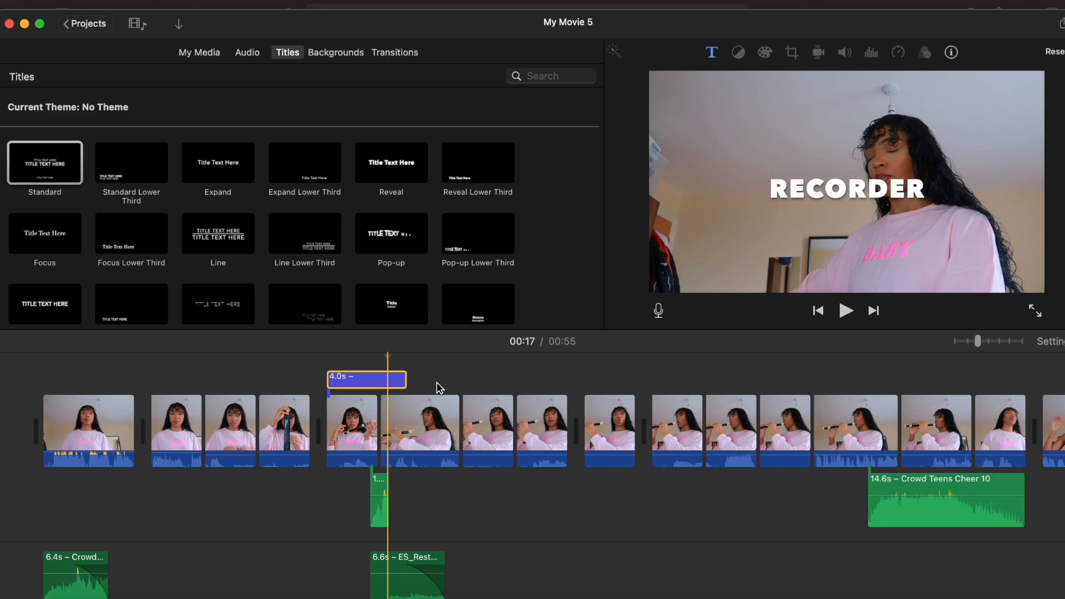
pyautogui.moveTo(405, 380); pyautogui.dragTo(372, 380)
pyautogui.press('space')
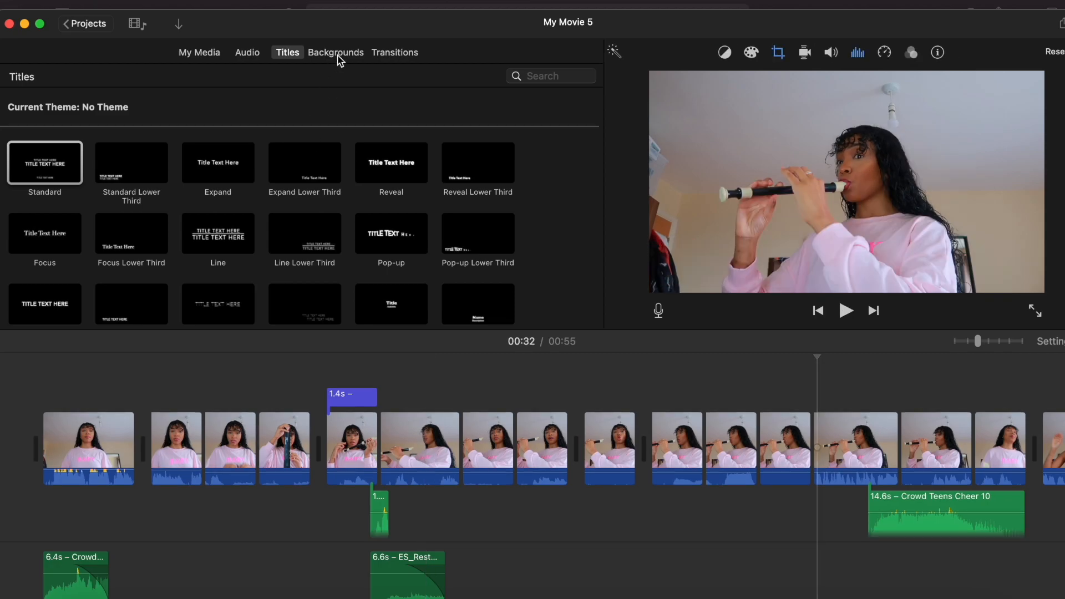
# - Insert an Orange background at the start of the timeline and move the first crowd sound beneath the first video clip
pyautogui.click(338, 56)
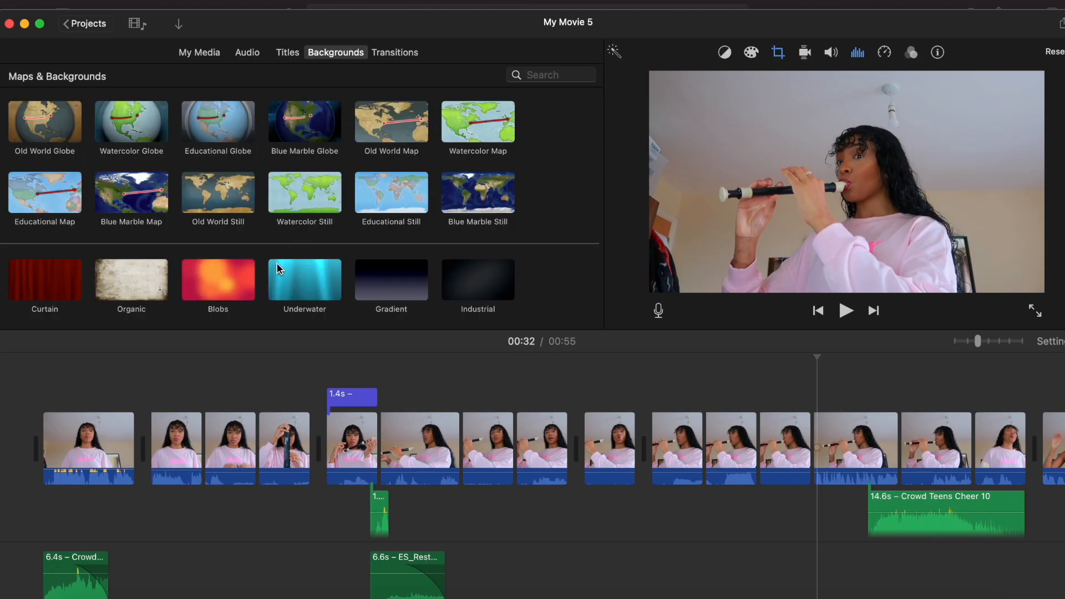
pyautogui.scroll(-5, 276, 262)
pyautogui.scroll(-2, 388, 258)
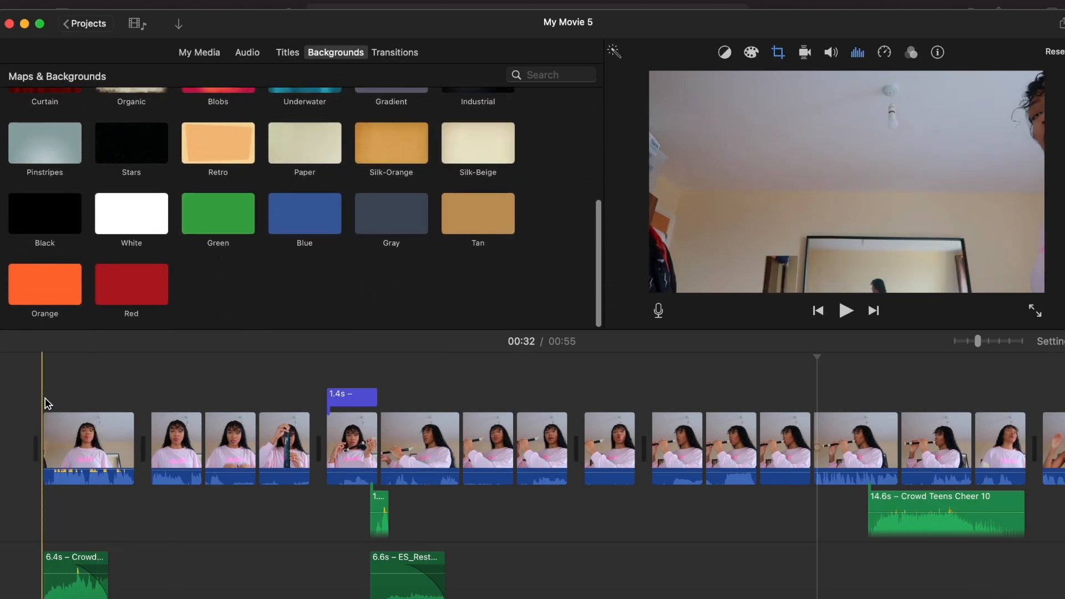
pyautogui.doubleClick(59, 294)
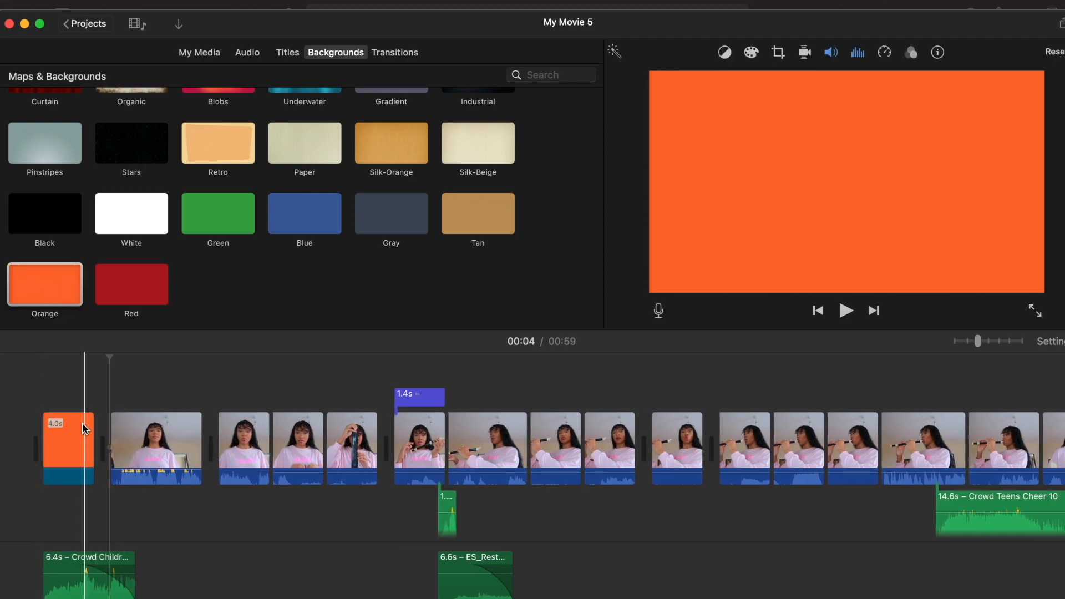
pyautogui.click(87, 580)
pyautogui.moveTo(78, 589); pyautogui.dragTo(145, 589)
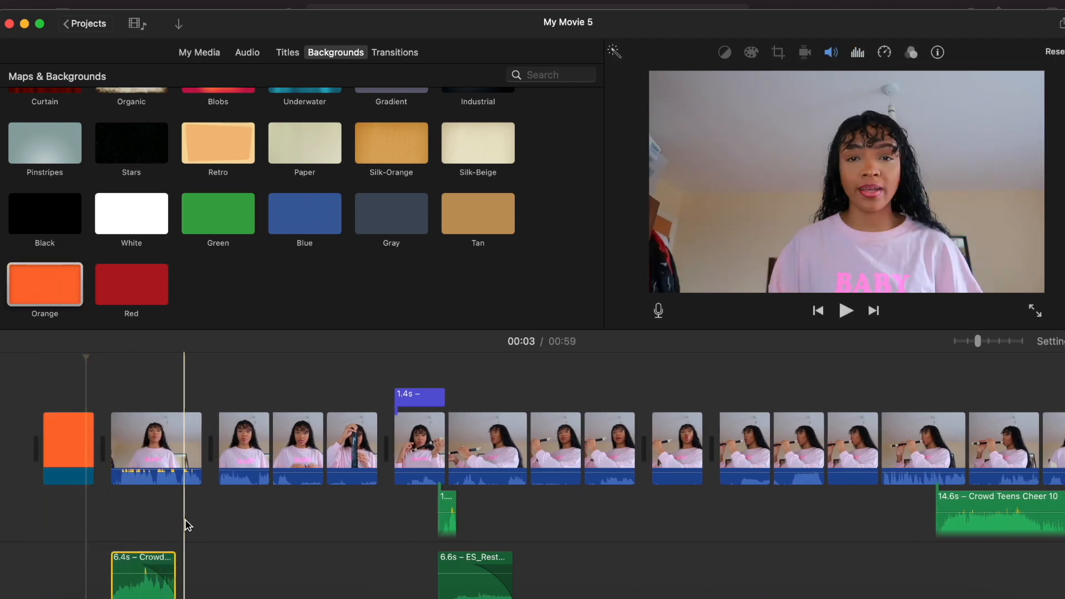
# - Add an Expand title above the orange background and enter "Class by" followed by the teacher's name
pyautogui.click(69, 444)
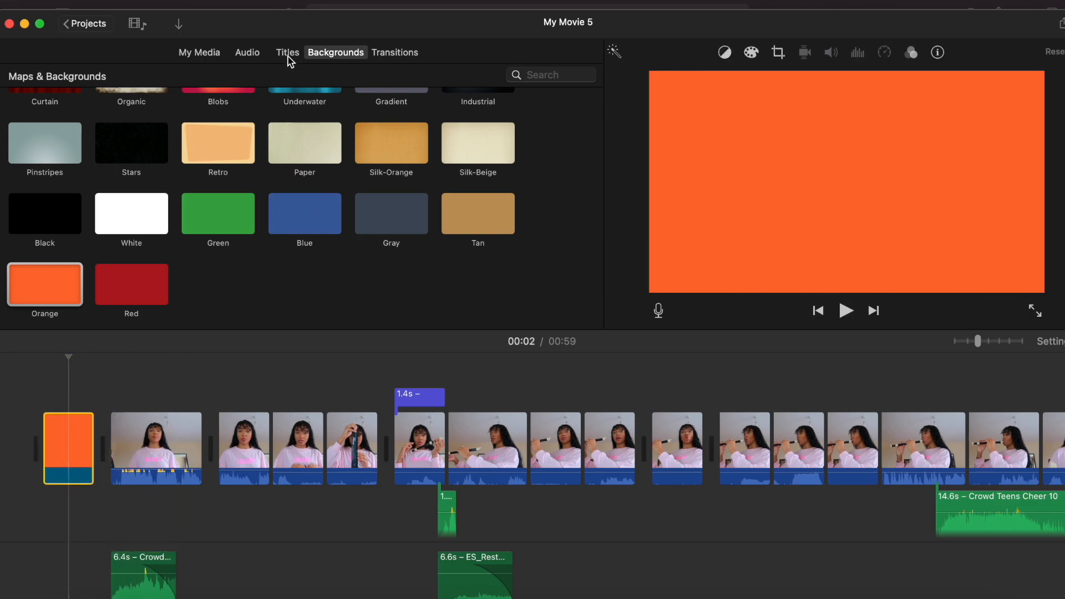
pyautogui.click(288, 54)
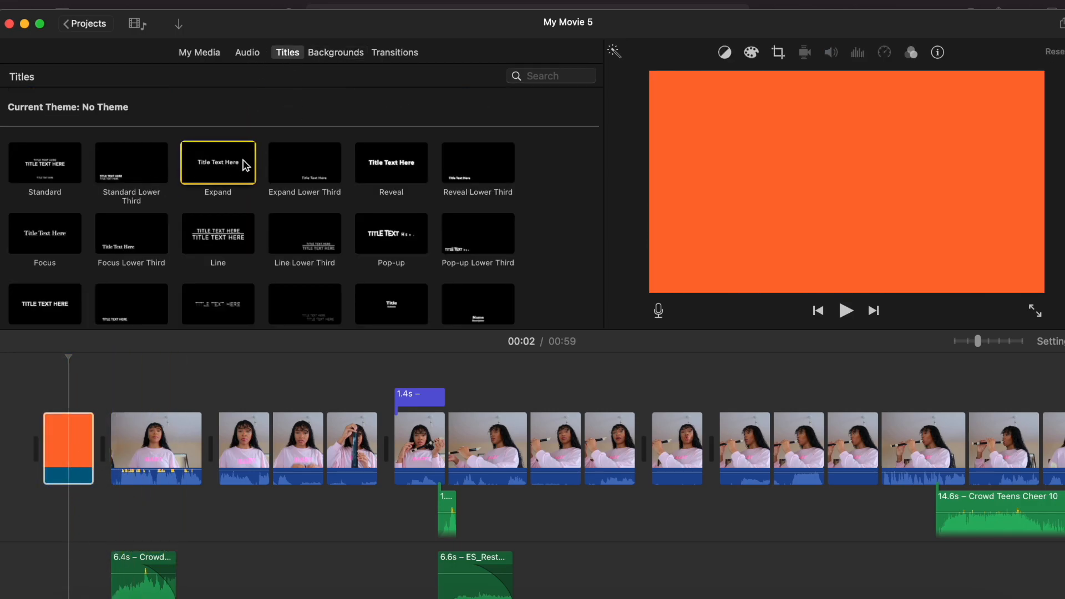
pyautogui.doubleClick(245, 165)
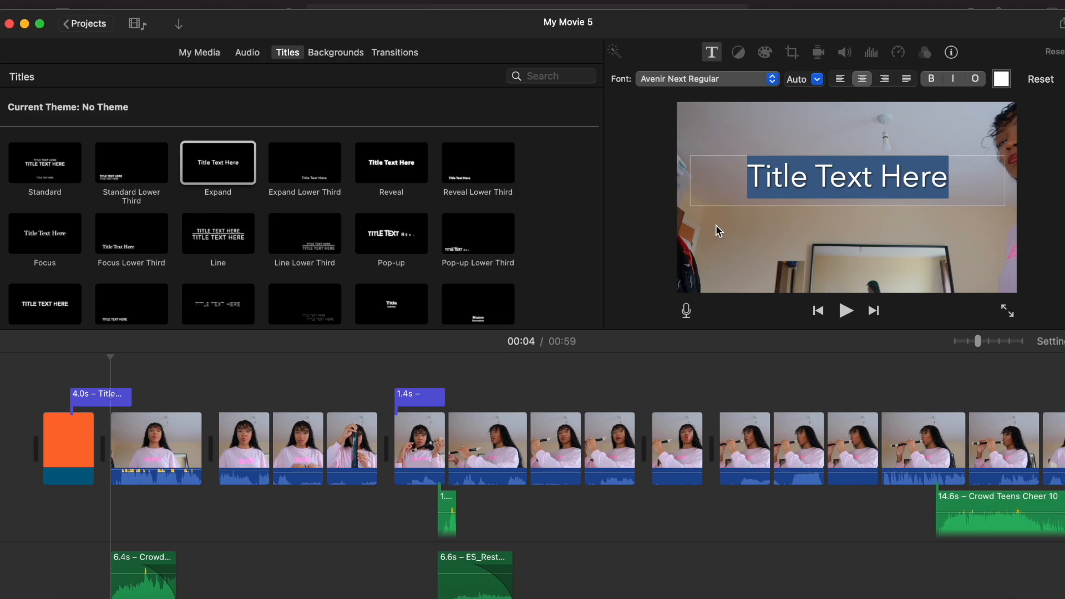
pyautogui.write('class')
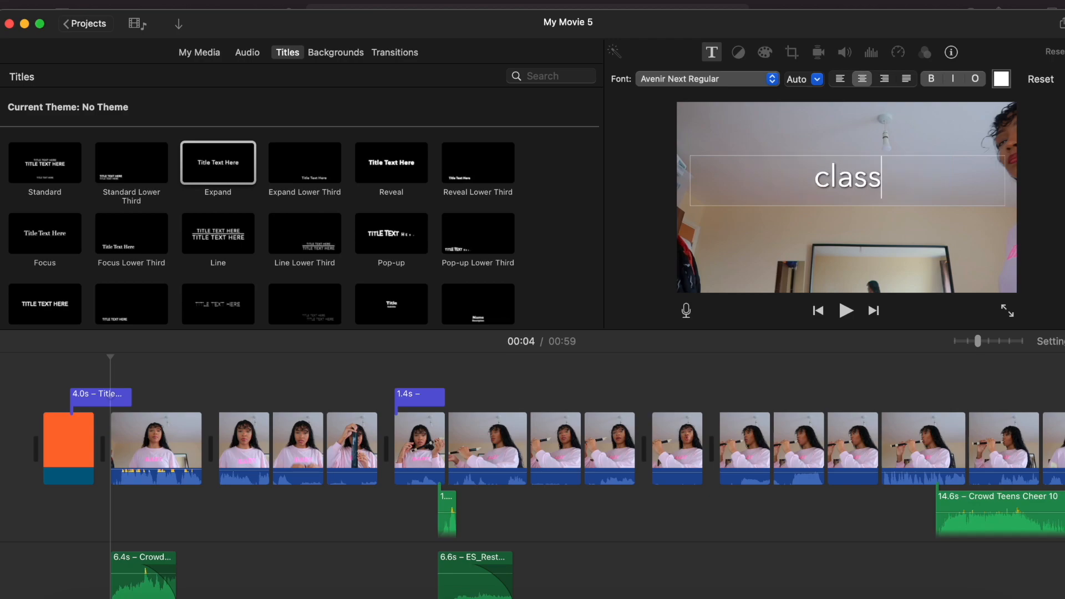
pyautogui.write(' by Mrs M')
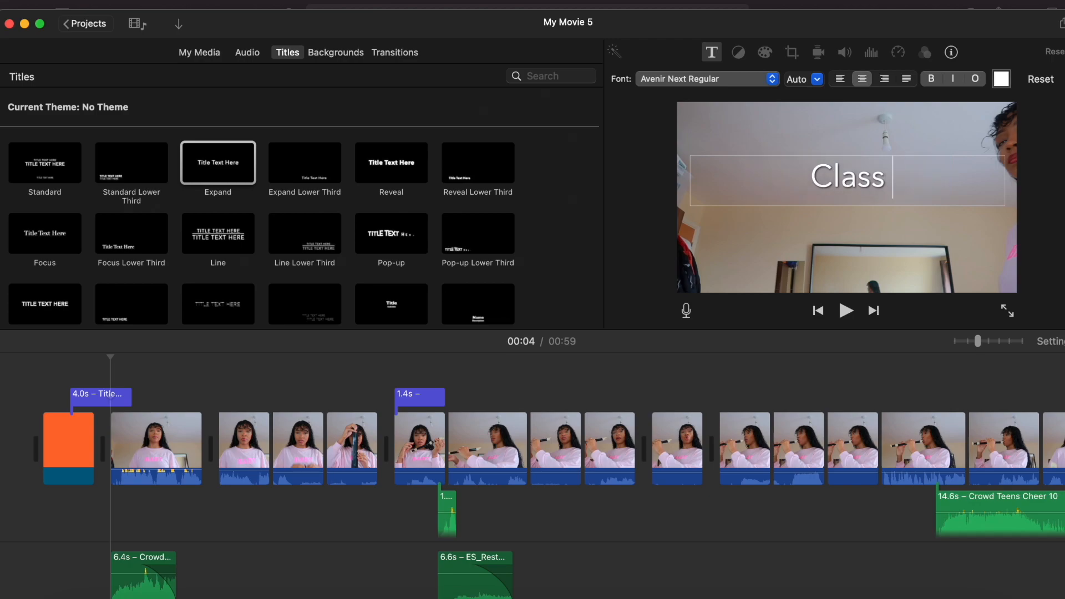
pyautogui.write('ay')
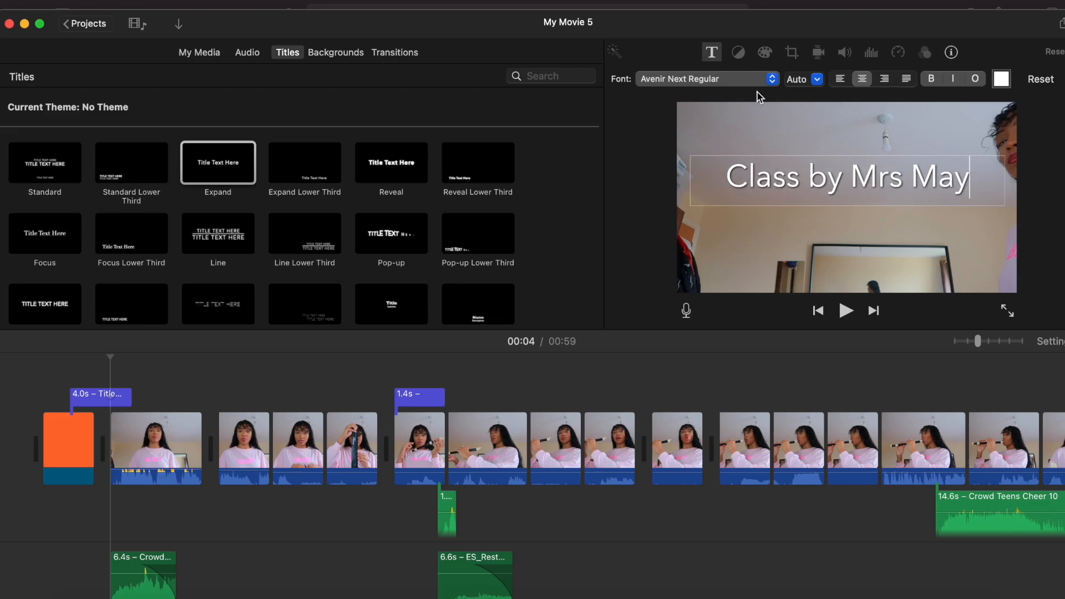
# - Set the opening title's font to Avenir Next Heavy and apply the text changes
pyautogui.click(743, 79)
pyautogui.click(722, 142)
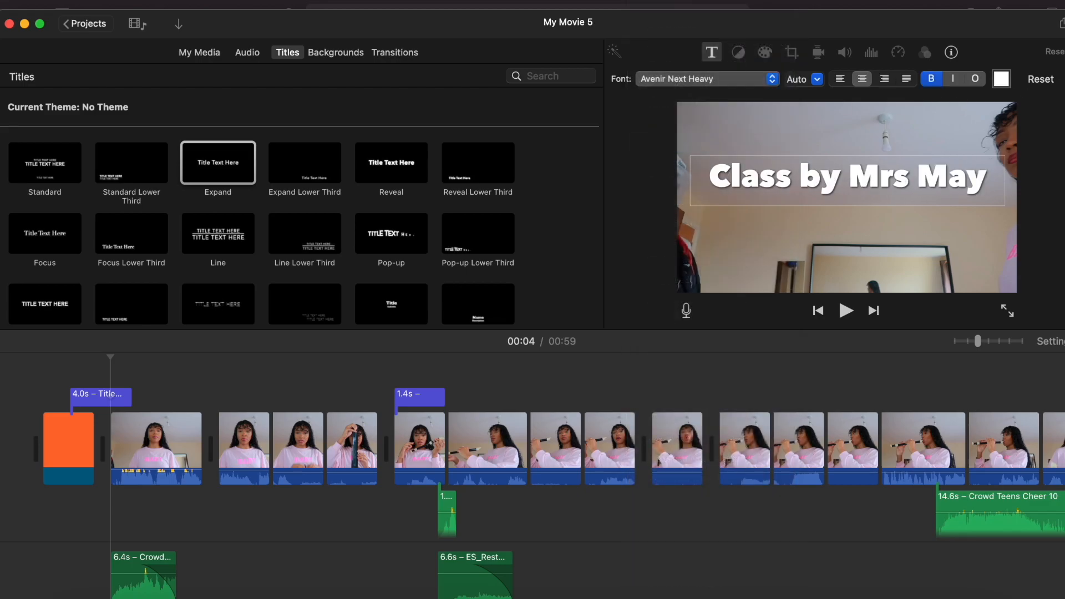
pyautogui.press('Return')
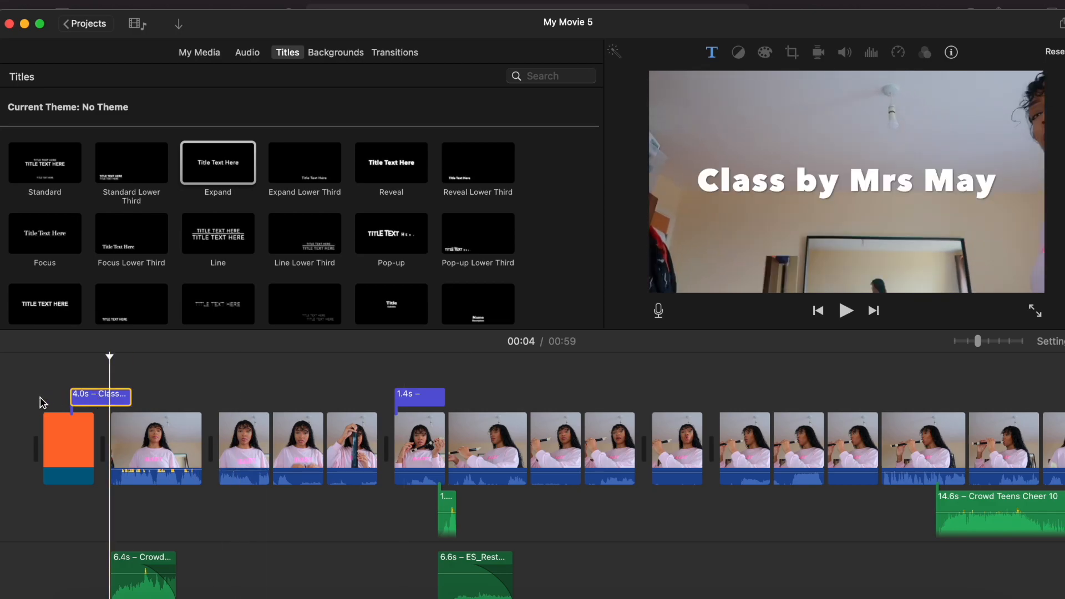
# - Fit the opening title to the orange background at the timeline's start with a 1.6 s duration, and play back the opening
pyautogui.click(84, 396)
pyautogui.press('BackSpace')
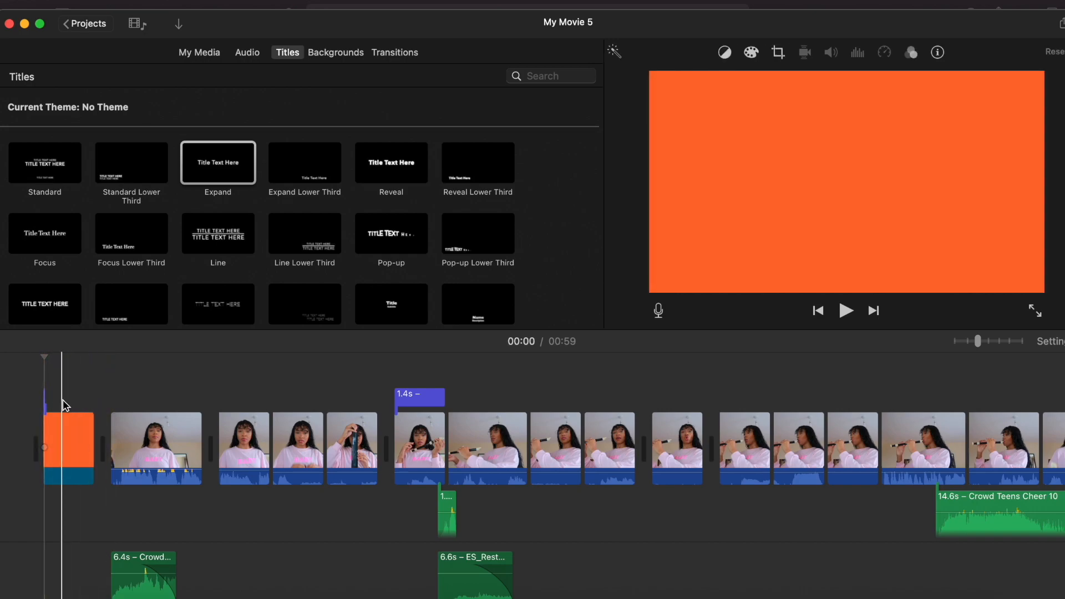
pyautogui.press('super+z')
pyautogui.press('space')
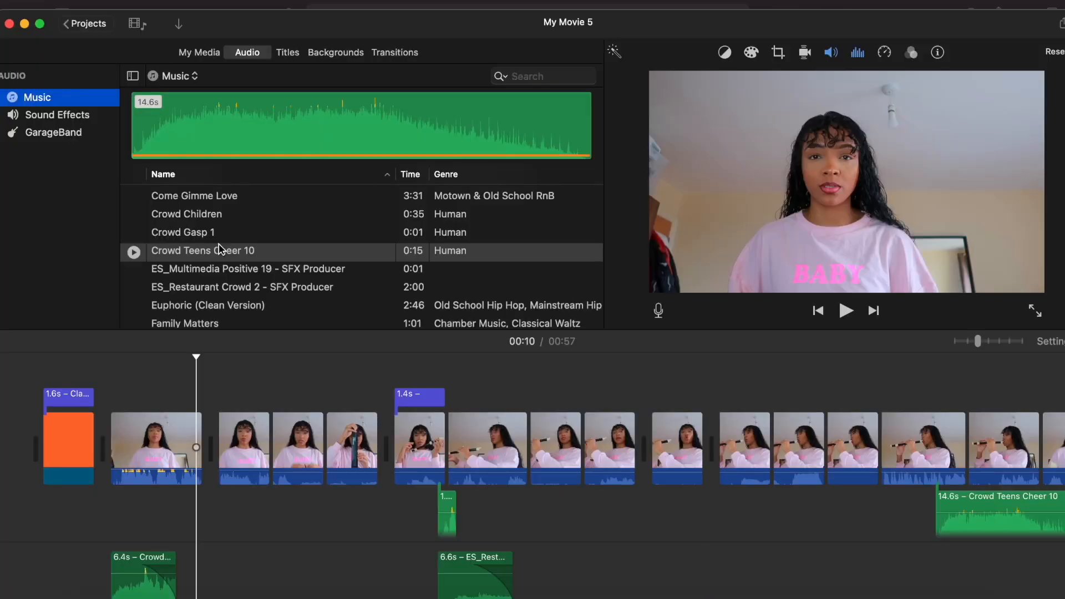
# - Find the "All Right" track in the music library and preview it partway through
pyautogui.scroll(2, 220, 248)
pyautogui.scroll(2, 135, 237)
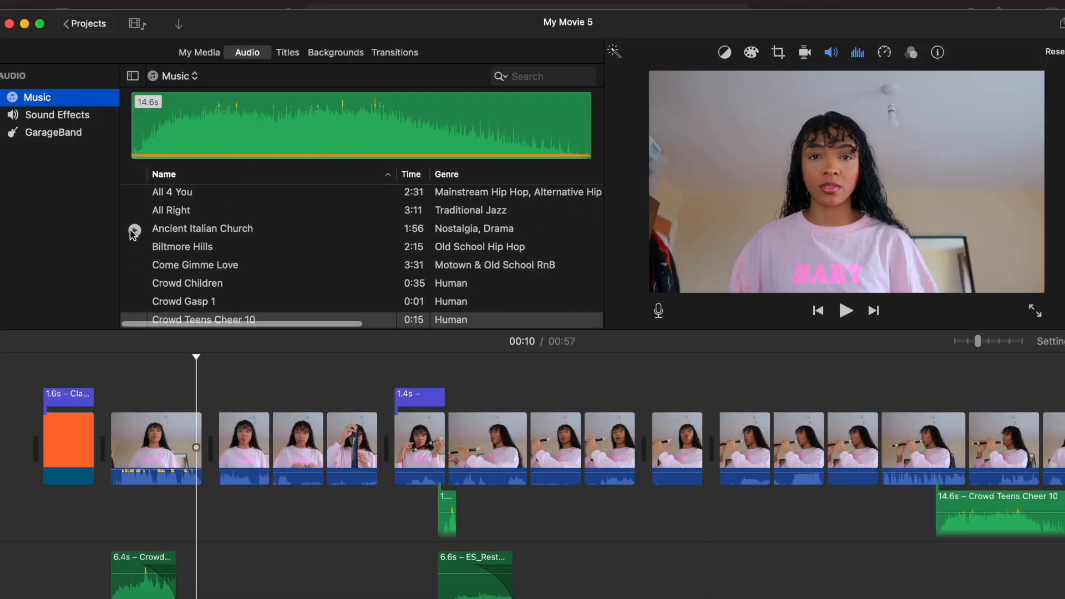
pyautogui.click(134, 212)
pyautogui.click(226, 147)
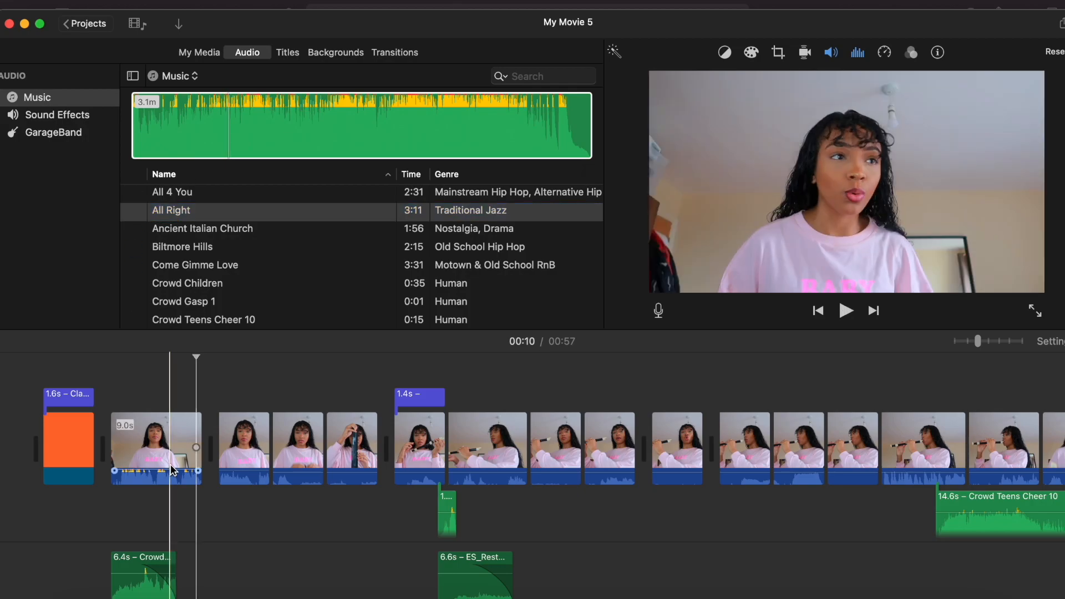
# - Try "All Right" as background music from the timeline's start, lowering its volume and playing back the opening
pyautogui.scroll(-1, 171, 465)
pyautogui.moveTo(203, 215); pyautogui.dragTo(25, 582)
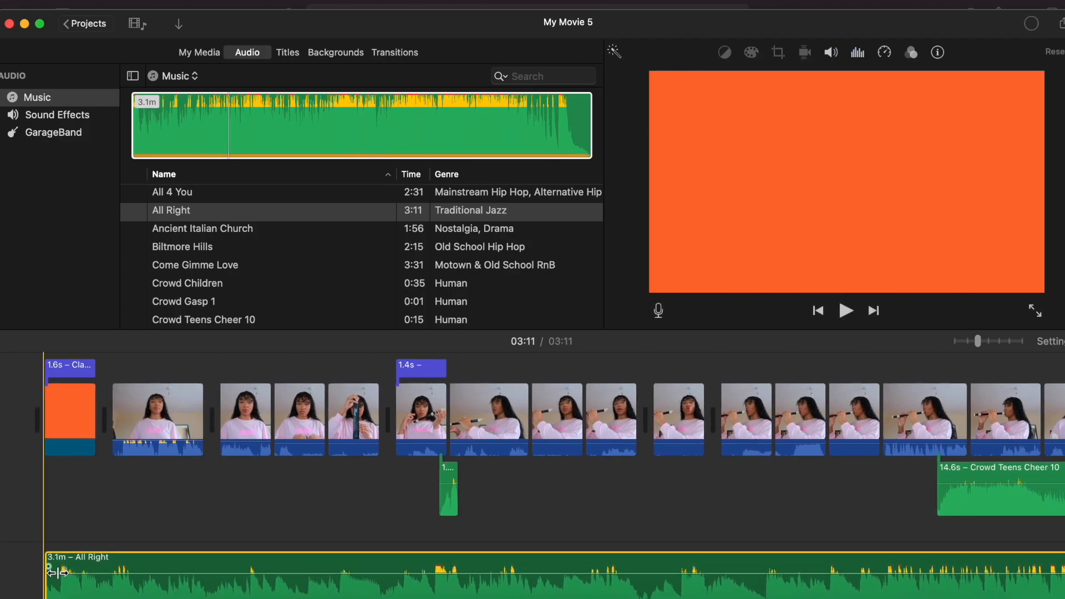
pyautogui.press('space')
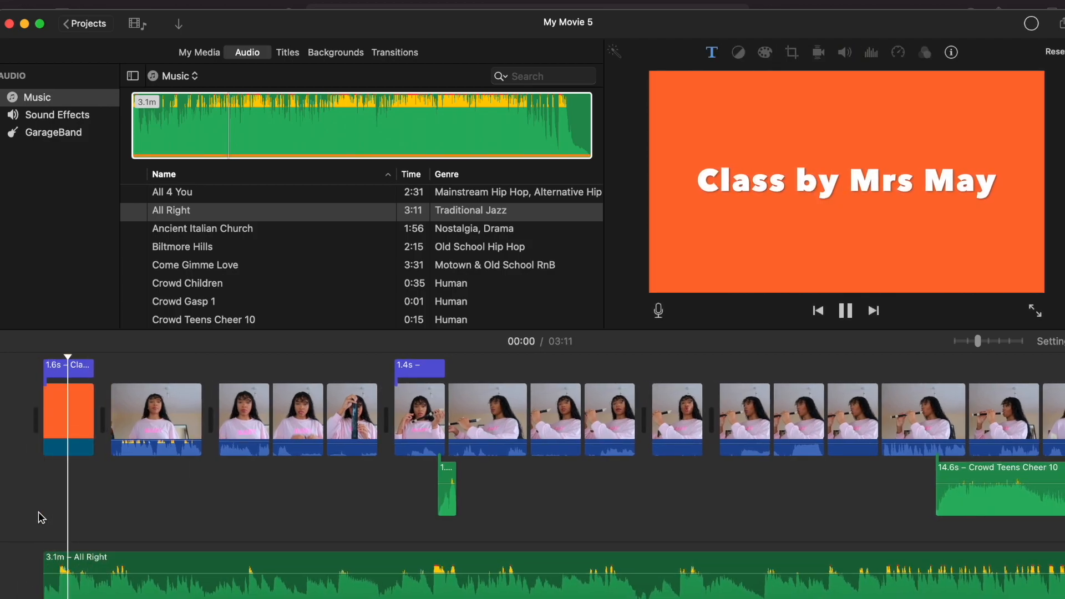
pyautogui.press('space')
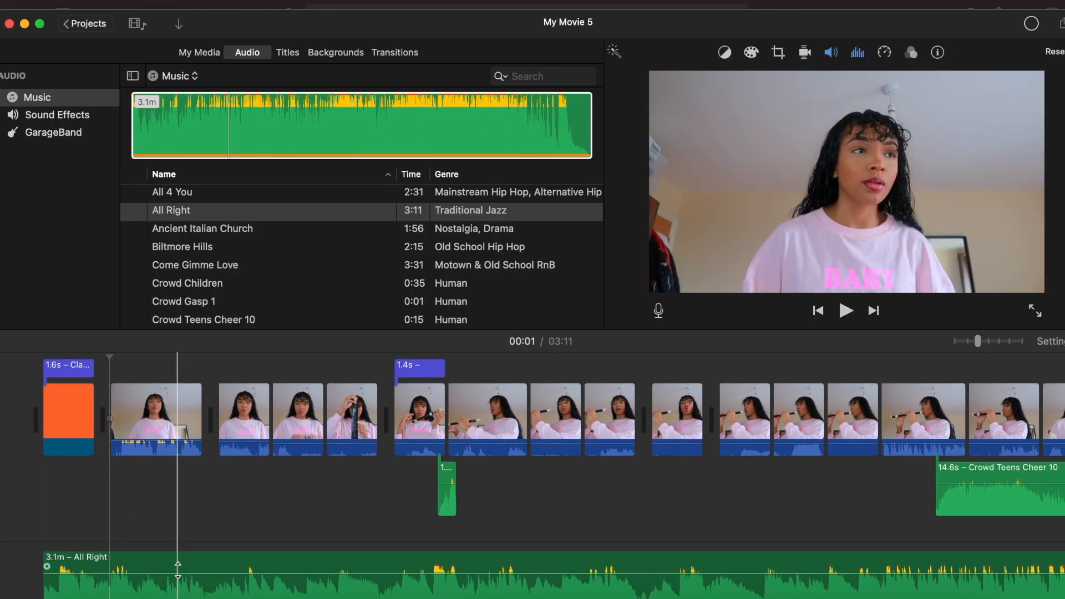
pyautogui.moveTo(179, 573); pyautogui.dragTo(180, 582)
pyautogui.press('space')
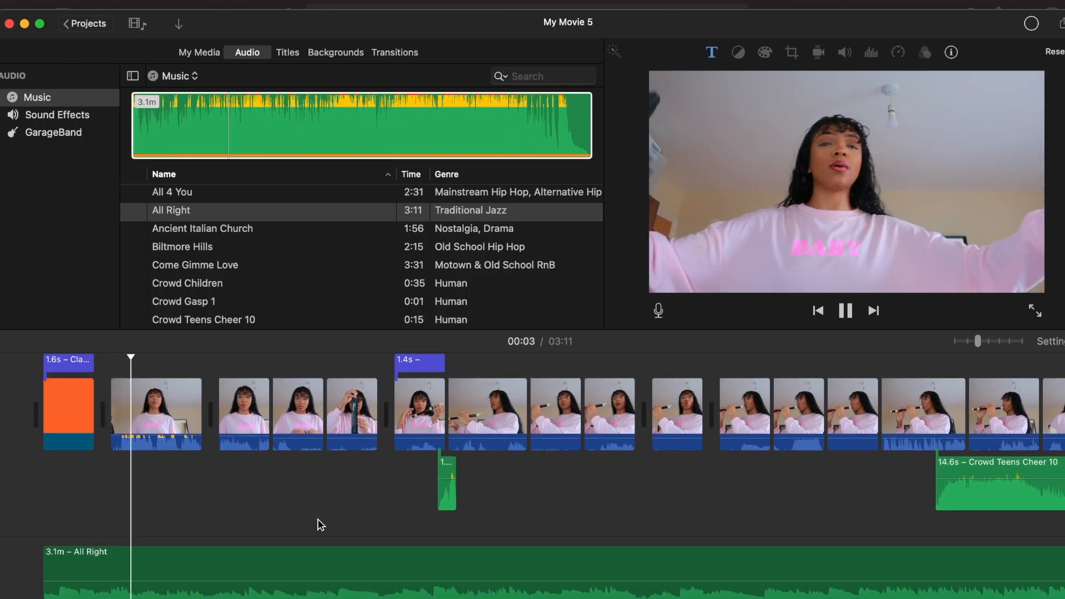
# - Stop playback and undo both the volume change and the placement of the "All Right" background music
pyautogui.press('space')
pyautogui.press('super+z')
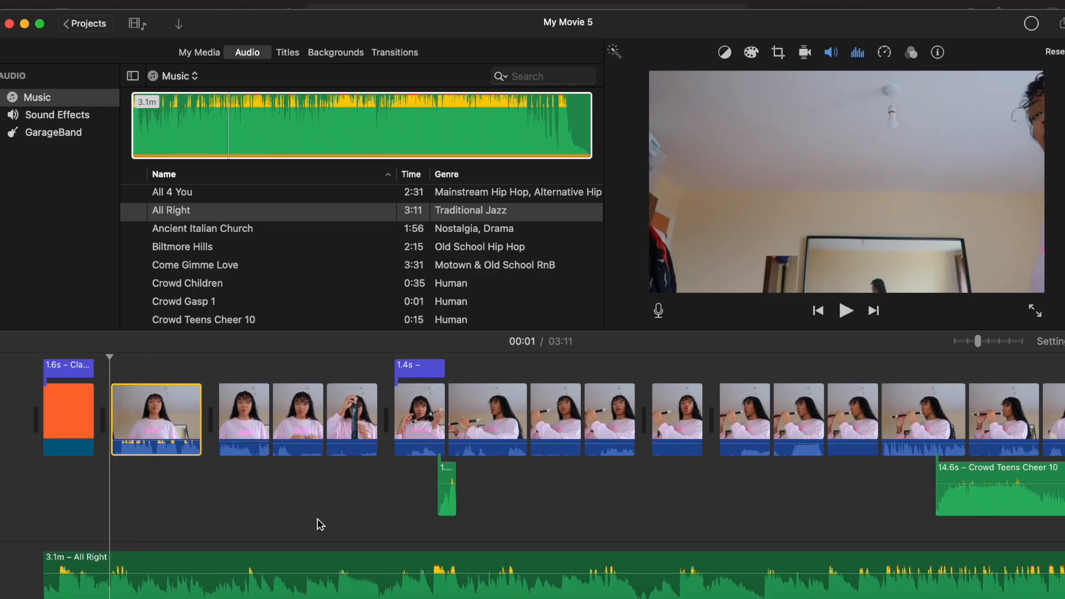
pyautogui.press('super+z')
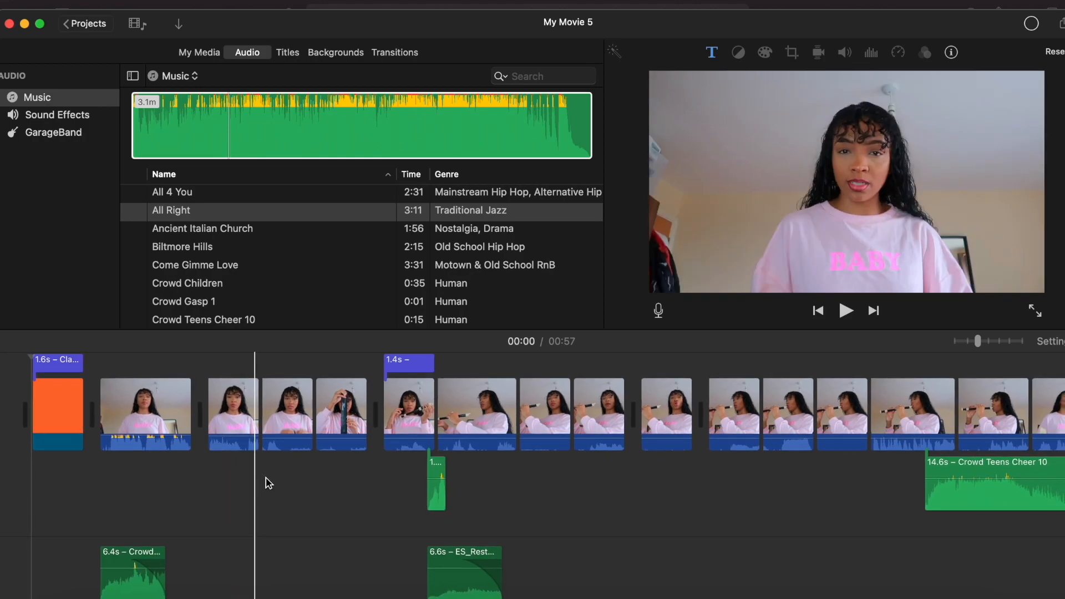
# - Attach the "All Right" track directly beneath the orange background at the timeline's start, lower its volume, and play back the sequence
pyautogui.click(209, 214)
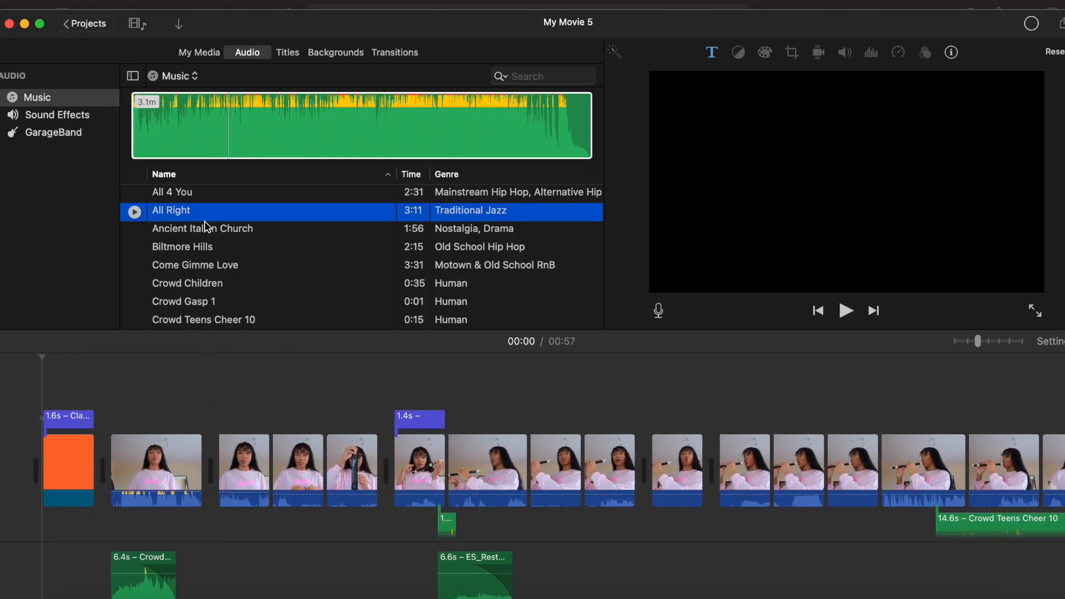
pyautogui.moveTo(180, 298); pyautogui.dragTo(38, 383)
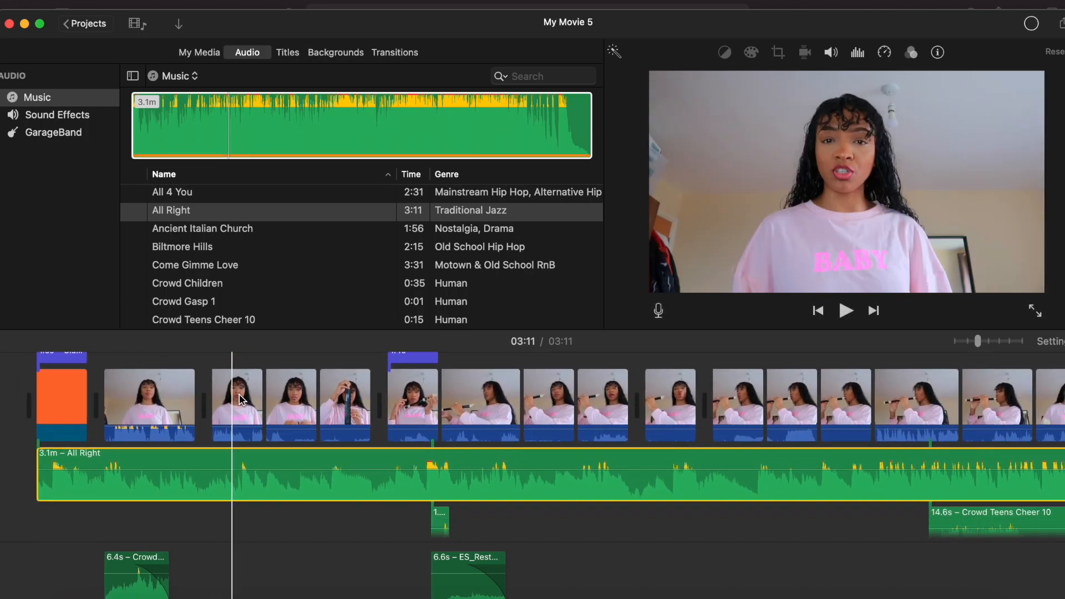
pyautogui.moveTo(231, 449); pyautogui.dragTo(235, 463)
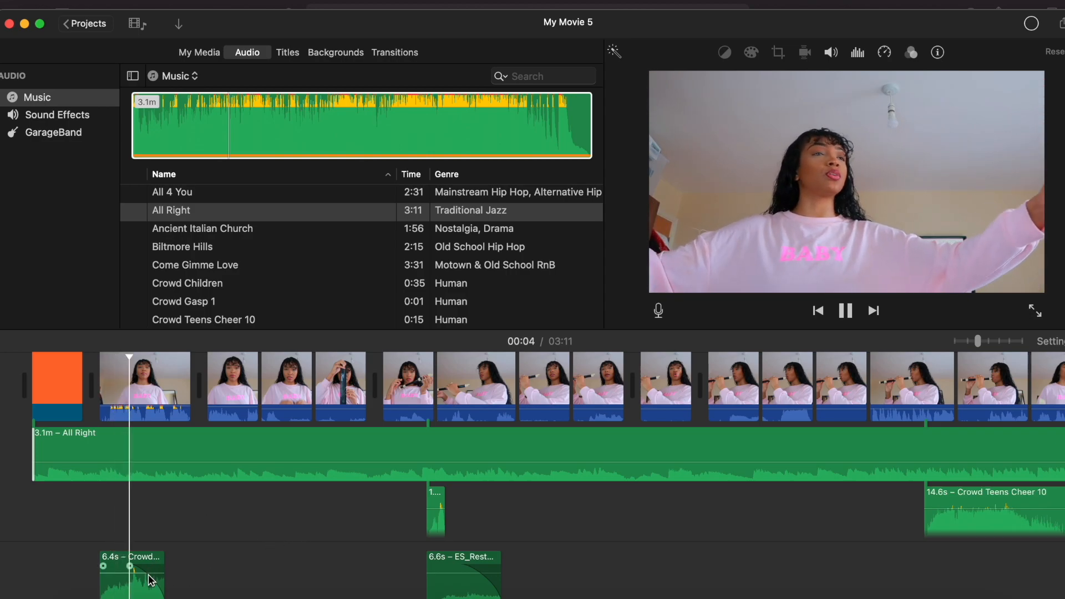
pyautogui.hscroll(3, 328, 549)
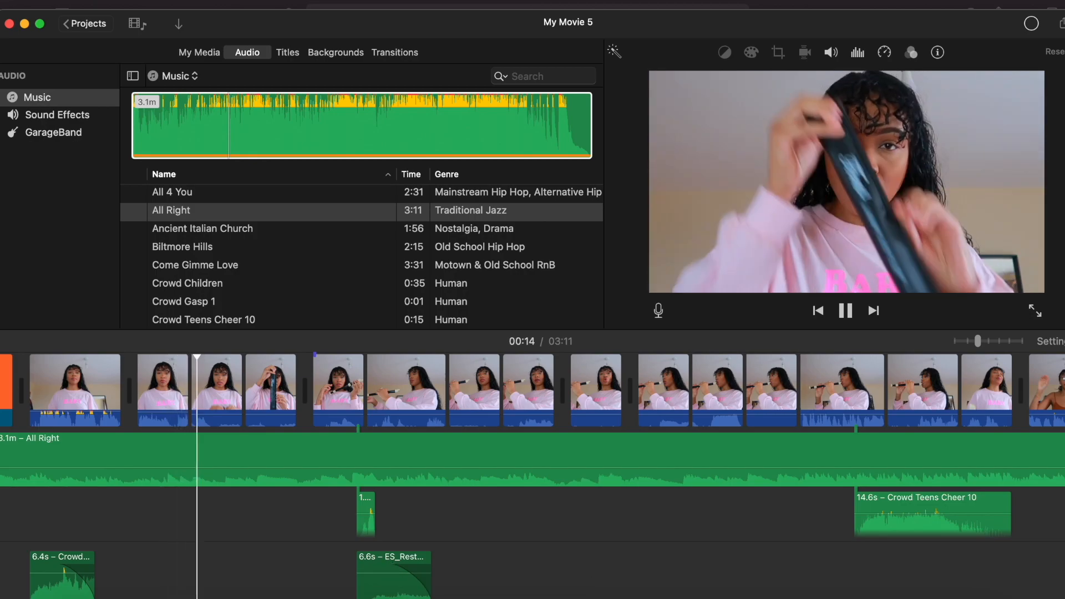
# - Add a Doorway transition between the orange background and the first video clip, and play it back
pyautogui.scroll(2, 389, 561)
pyautogui.scroll(3, 389, 561)
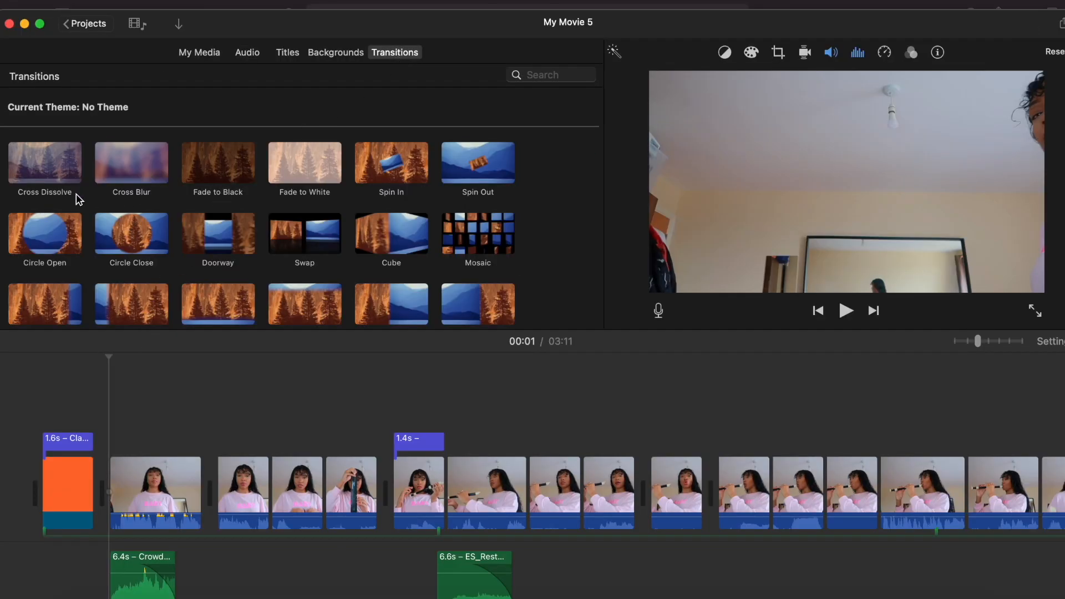
pyautogui.click(216, 245)
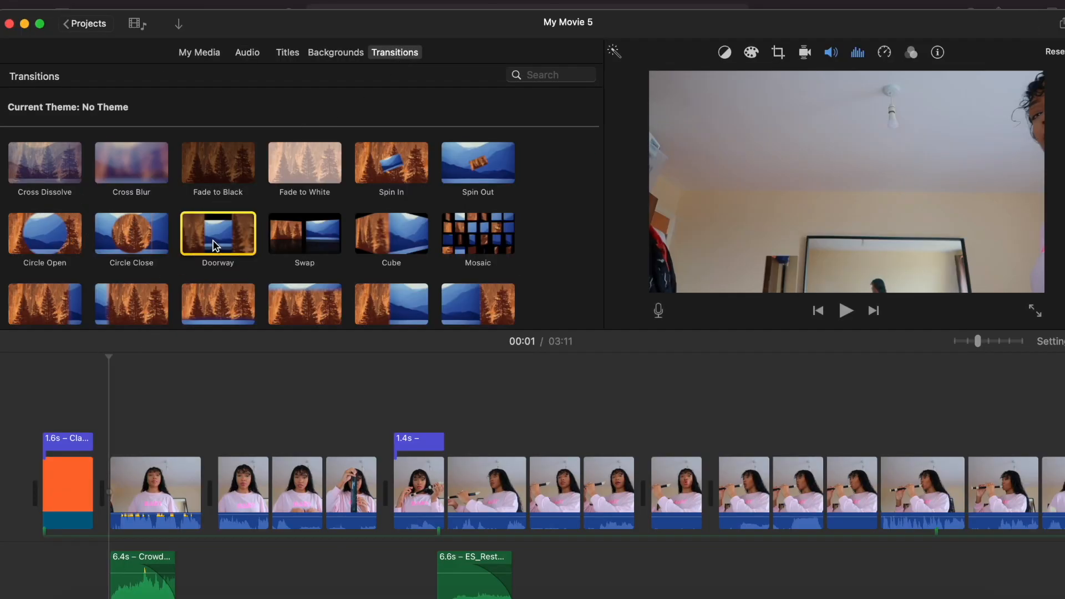
pyautogui.moveTo(222, 241); pyautogui.dragTo(100, 495)
pyautogui.press('space')
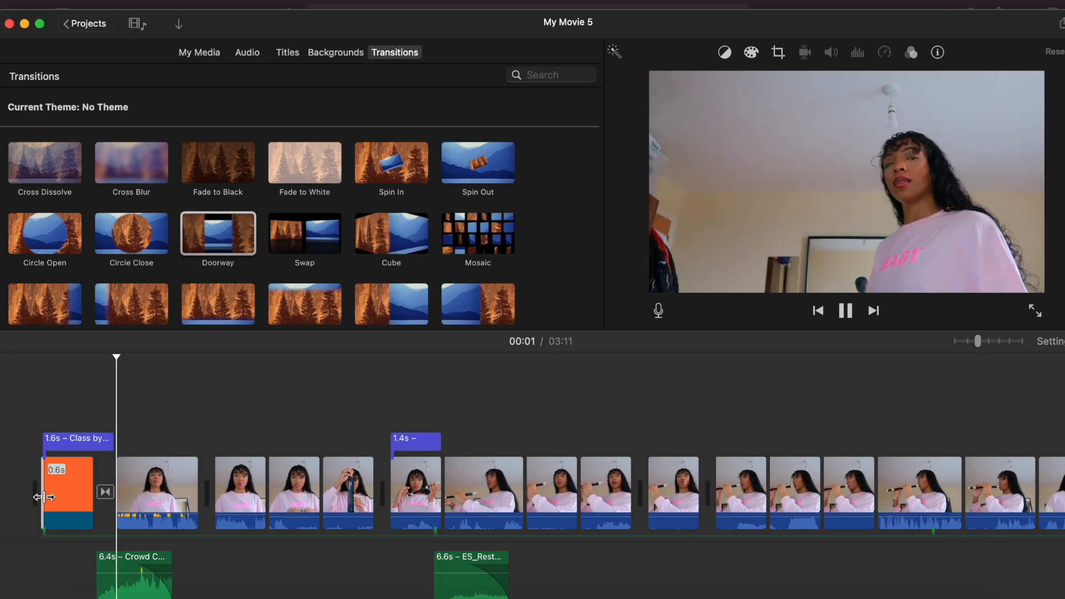
# - Shorten the opening title to 0.6 s so it ends before the Doorway transition, and play back the opening
pyautogui.click(67, 426)
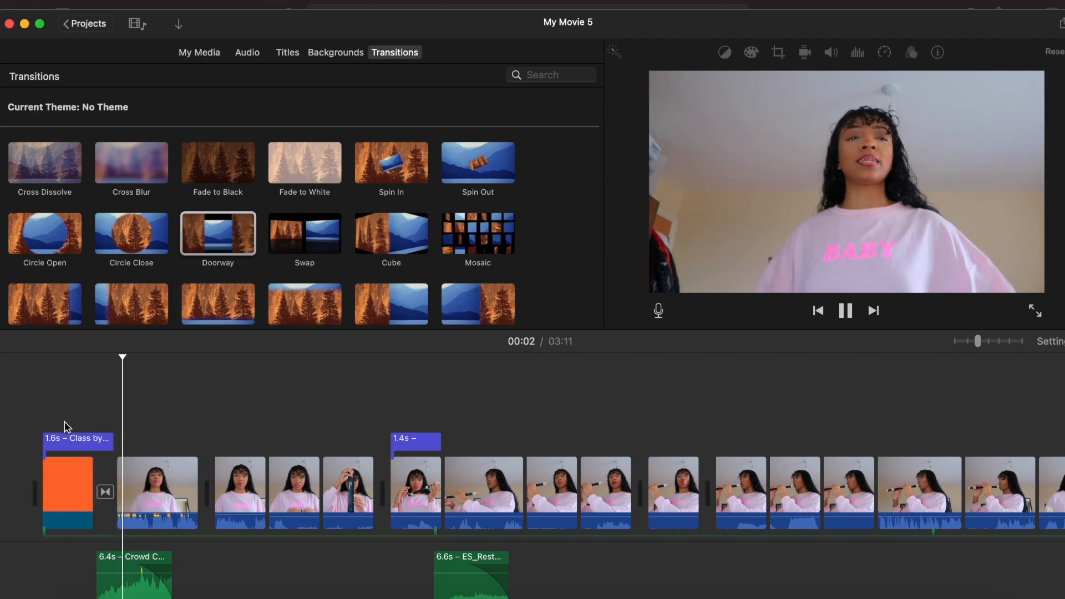
pyautogui.click(91, 440)
pyautogui.moveTo(115, 445); pyautogui.dragTo(90, 444)
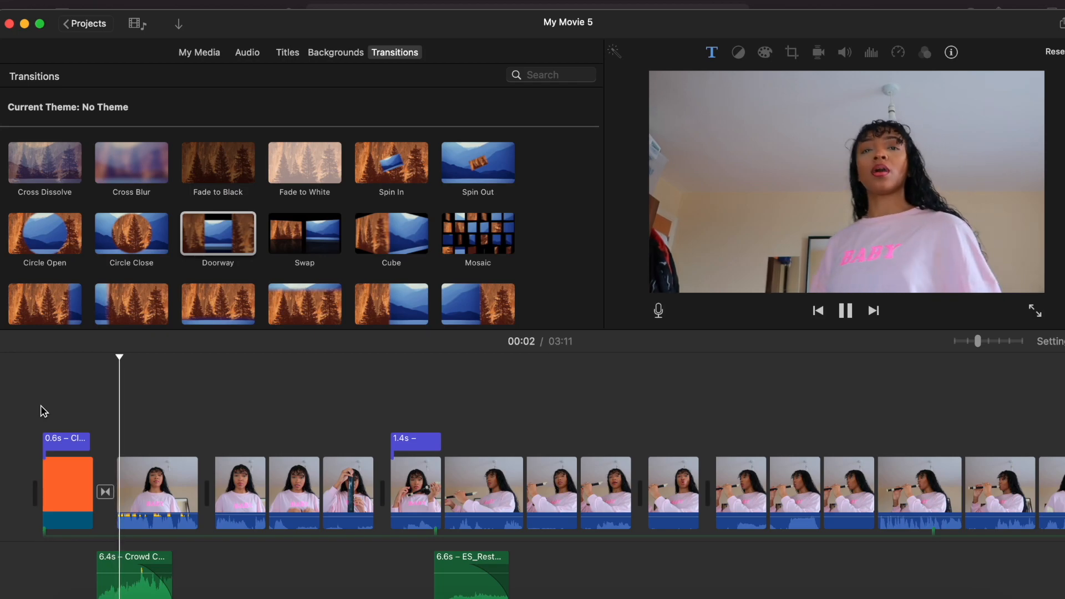
pyautogui.scroll(-2, 359, 452)
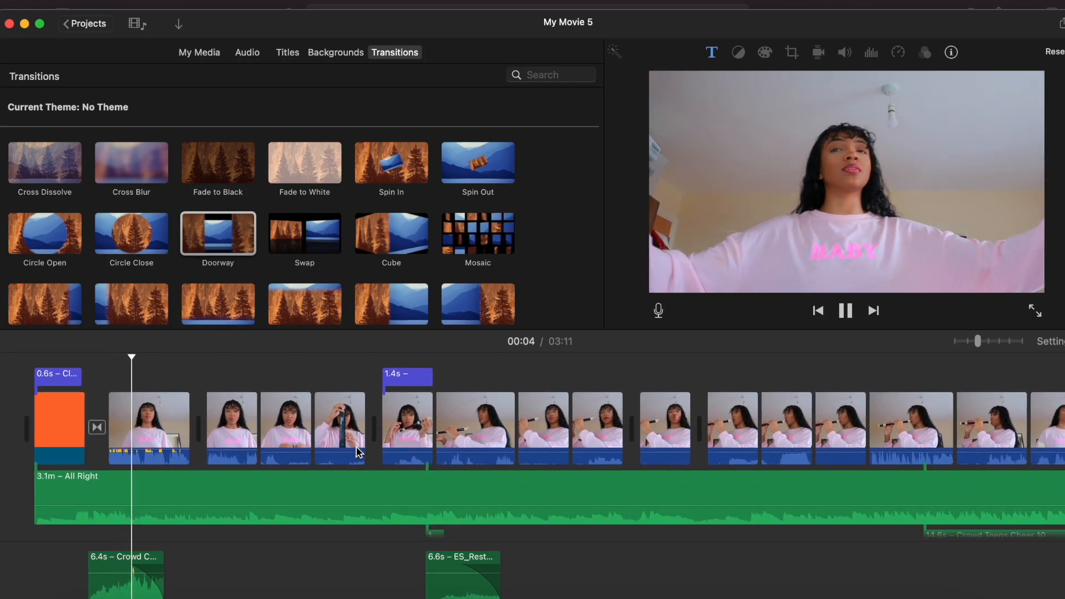
# - Look through the video clip's speed options, filter and audio effect settings, and clip information
pyautogui.hscroll(2, 357, 450)
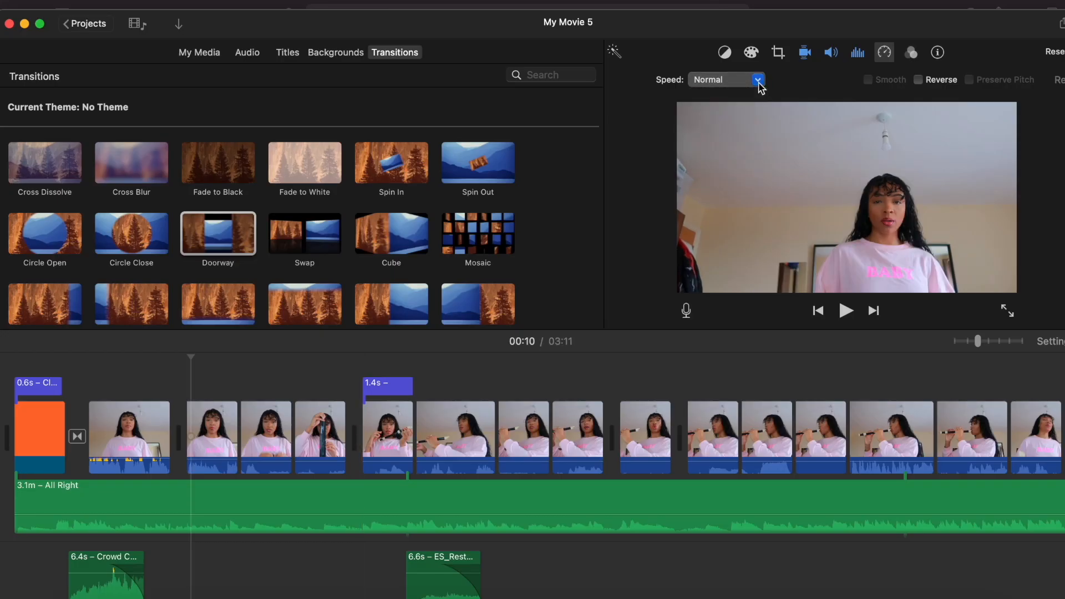
pyautogui.click(757, 81)
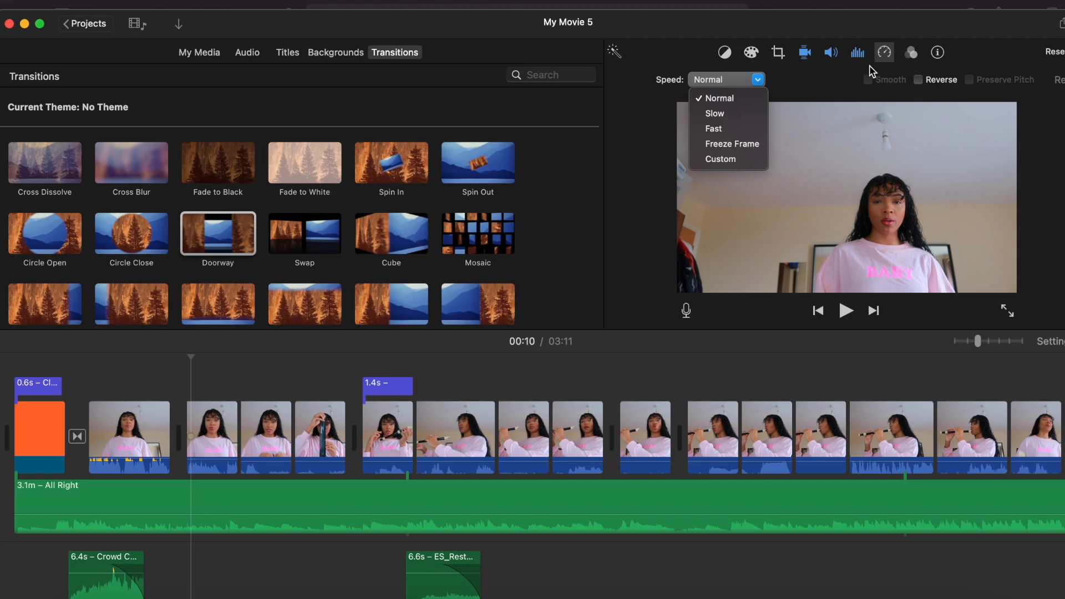
pyautogui.click(906, 62)
pyautogui.click(911, 53)
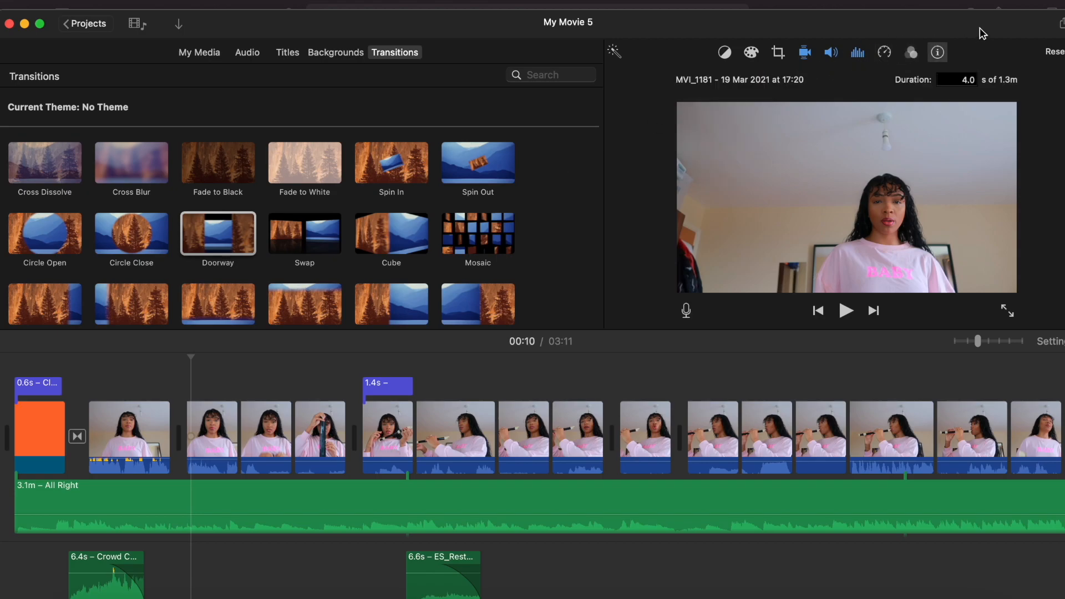
# - Export the movie as a 1080p, High quality video and audio file with Faster compression, saved as "My Movie 5" in Documents
pyautogui.click(1060, 25)
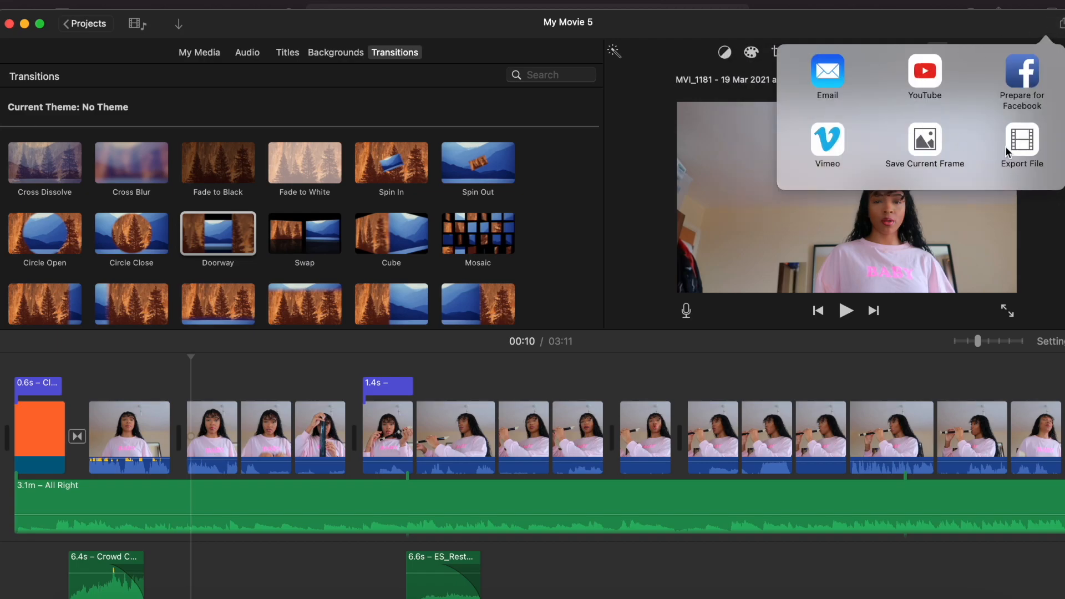
pyautogui.click(1019, 149)
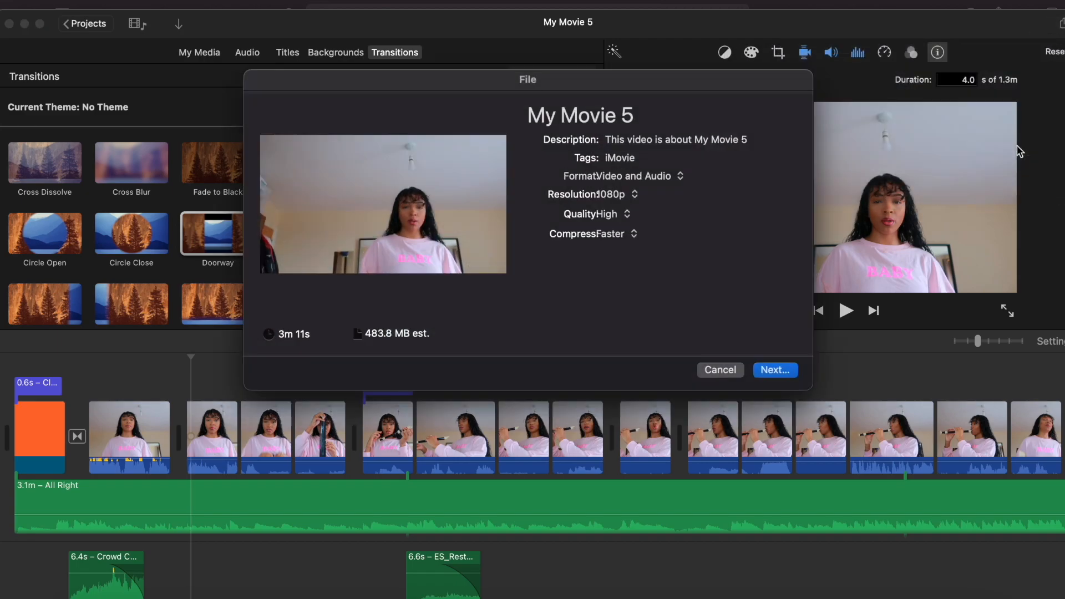
pyautogui.click(785, 369)
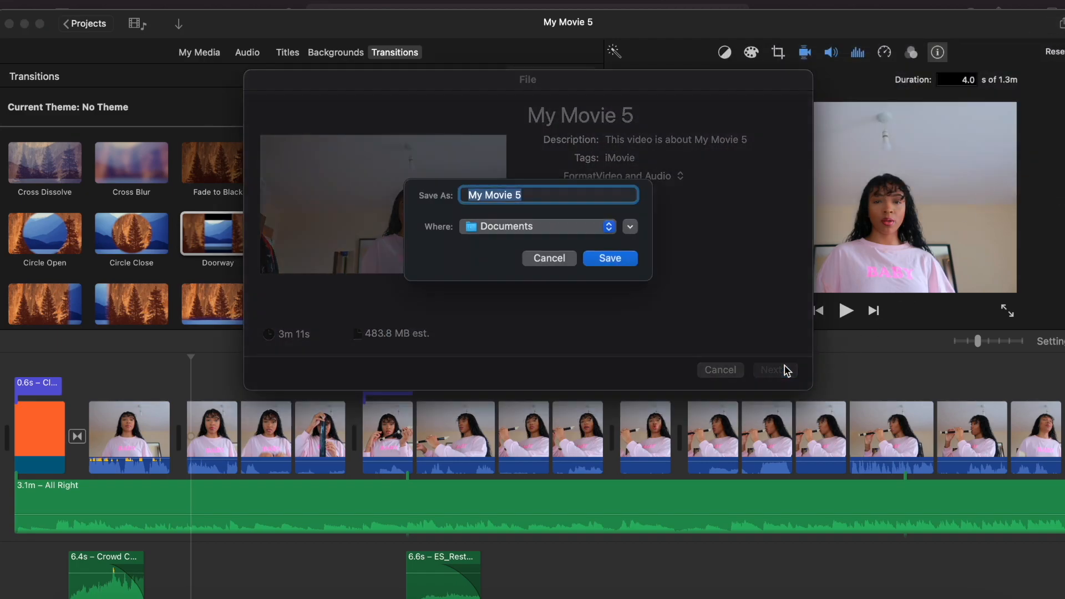
pyautogui.click(617, 259)
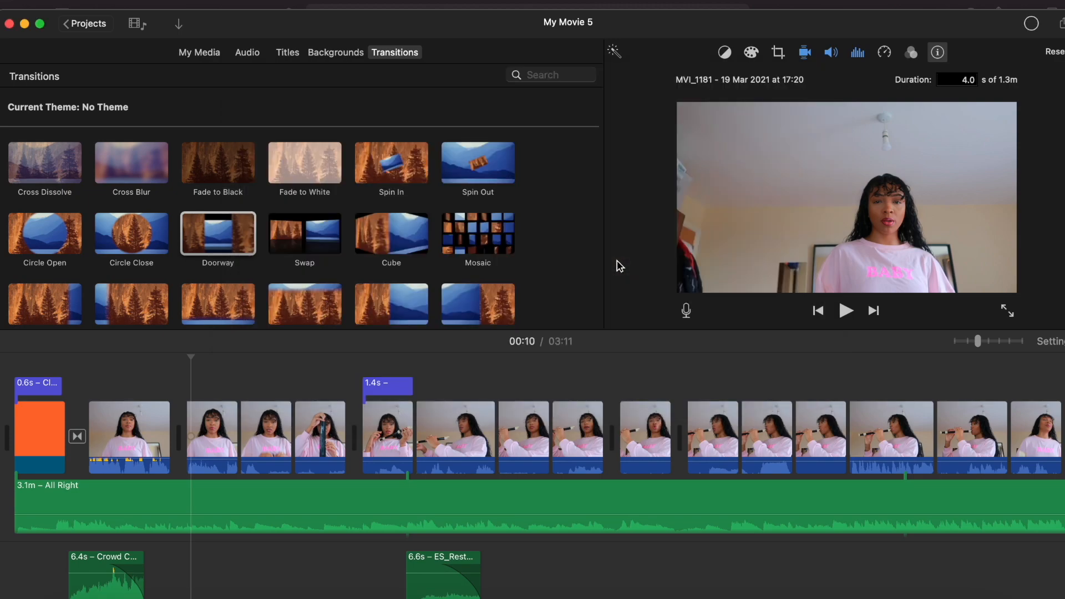